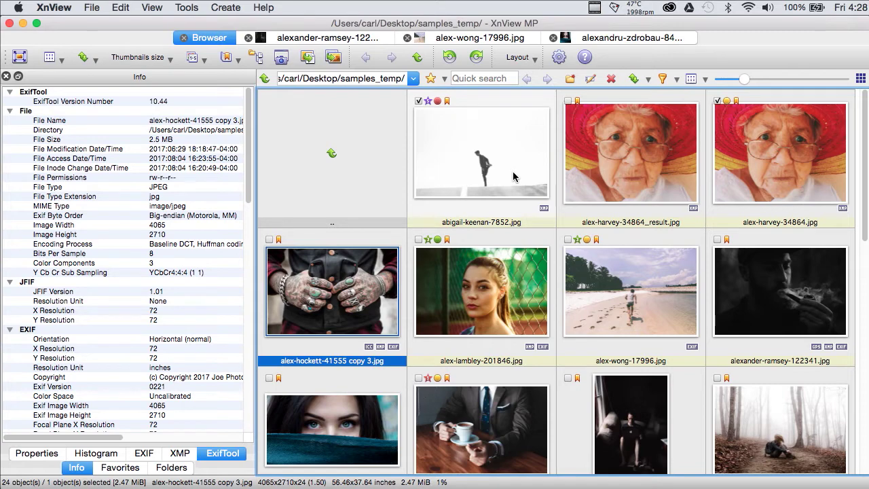
left_click(513, 175)
- Select all 24 photos in samples_temp and open Edit IPTC/XMP from Tools > Metadata
scroll(622, 309, "down", 10)
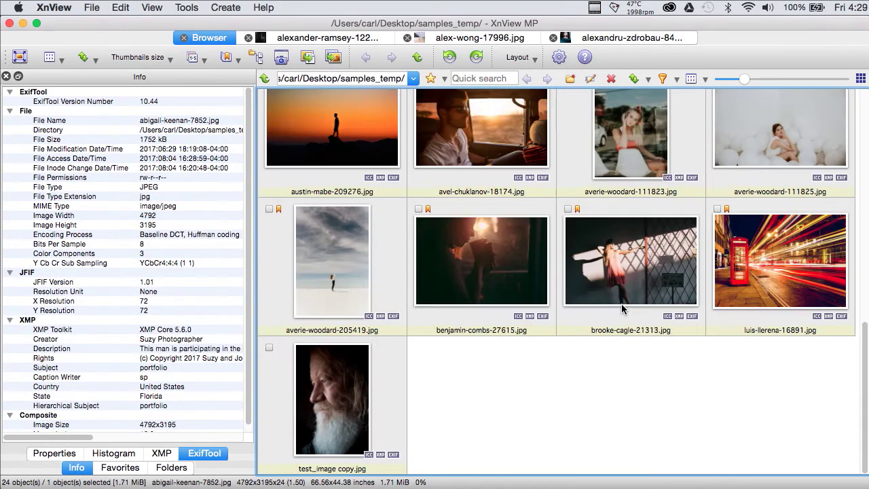
key("super+a")
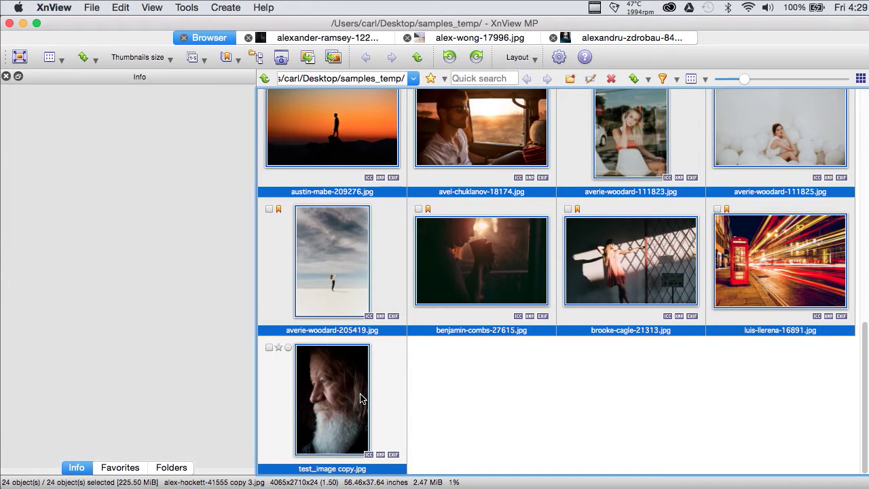
scroll(508, 281, "up", 10)
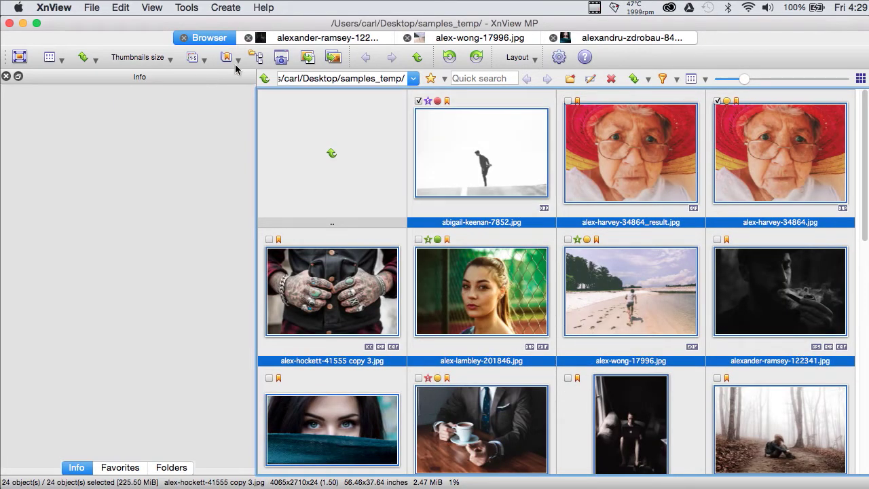
left_click(188, 8)
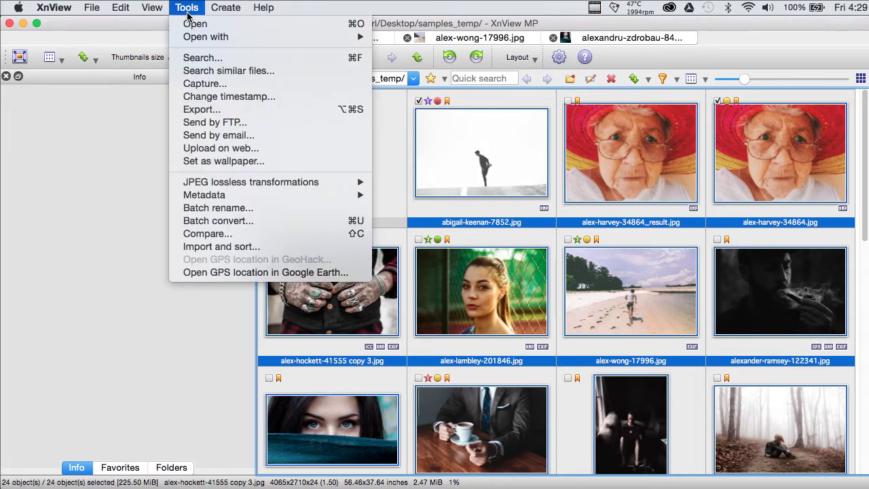
mouse_move(251, 195)
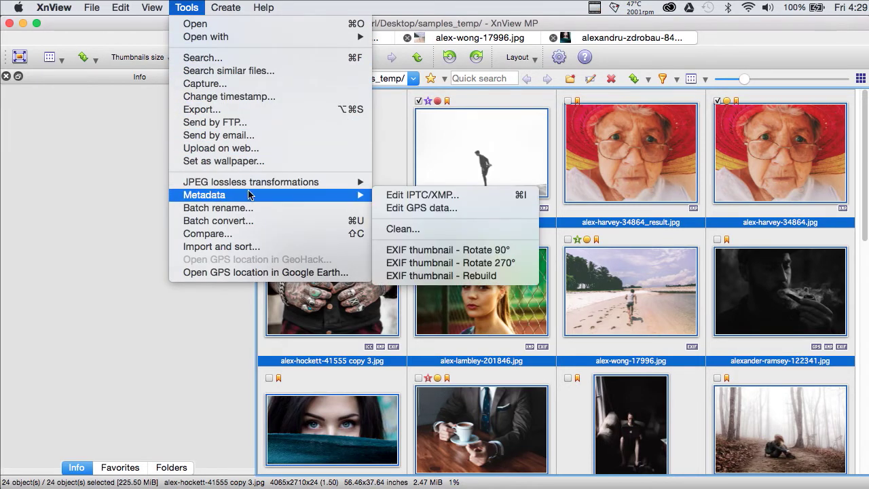
left_click(415, 197)
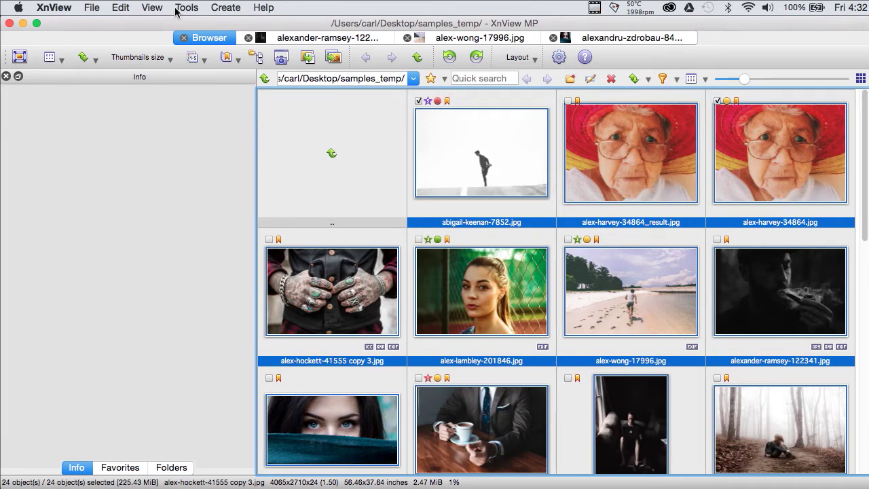
left_click(178, 11)
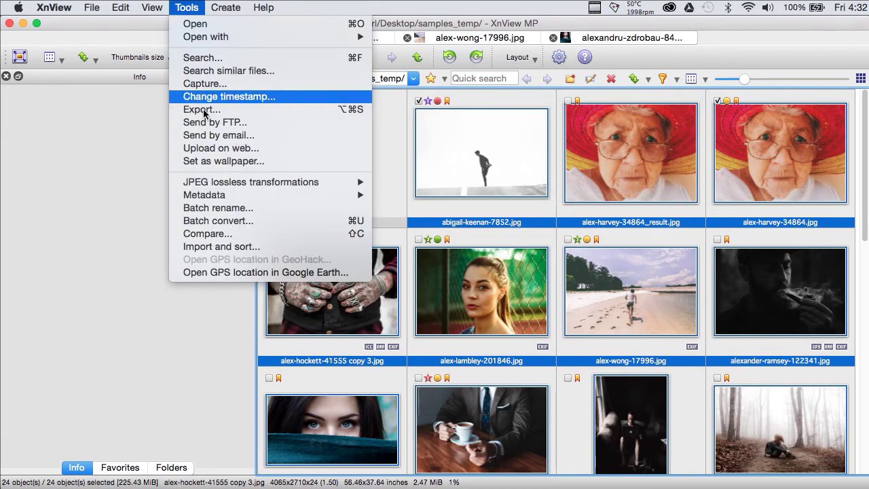
- Open the Edit IPTC-IIM/XMP dialog for the 24 selected photos via Tools > Metadata
mouse_move(214, 195)
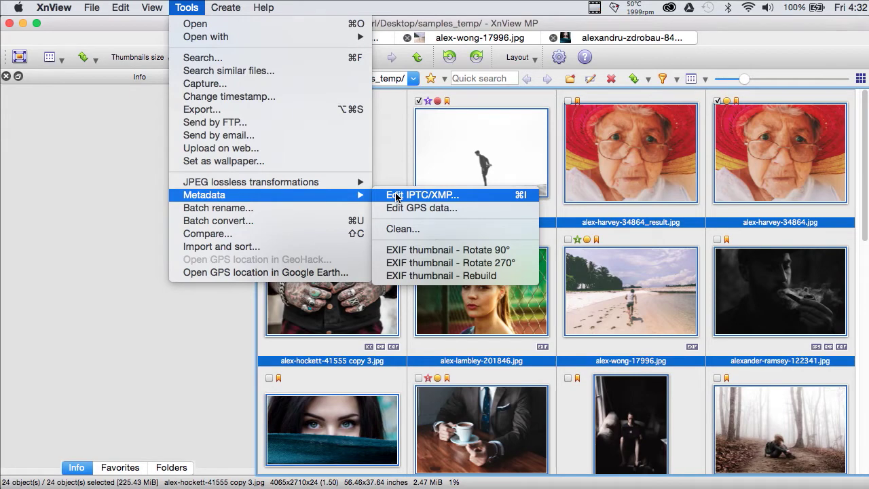
left_click(397, 196)
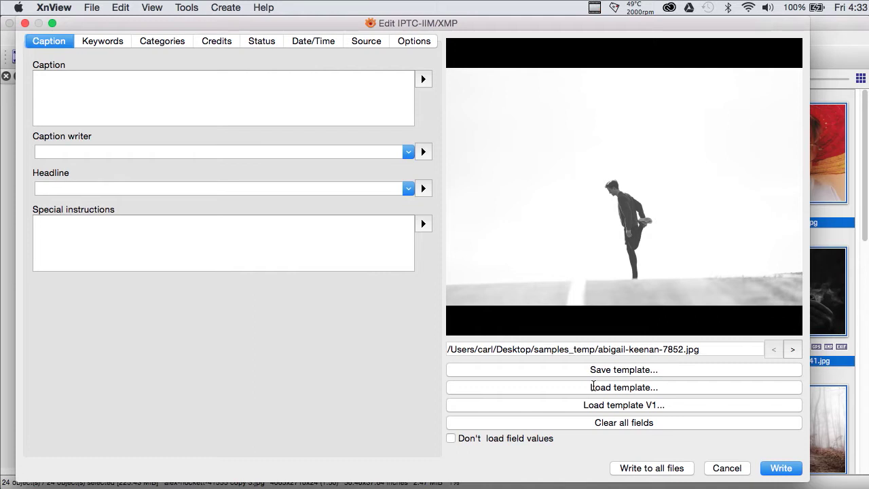
- Load the saved template to fill the Caption with a 'Photo by' credit and caption-writer initials
left_click(615, 391)
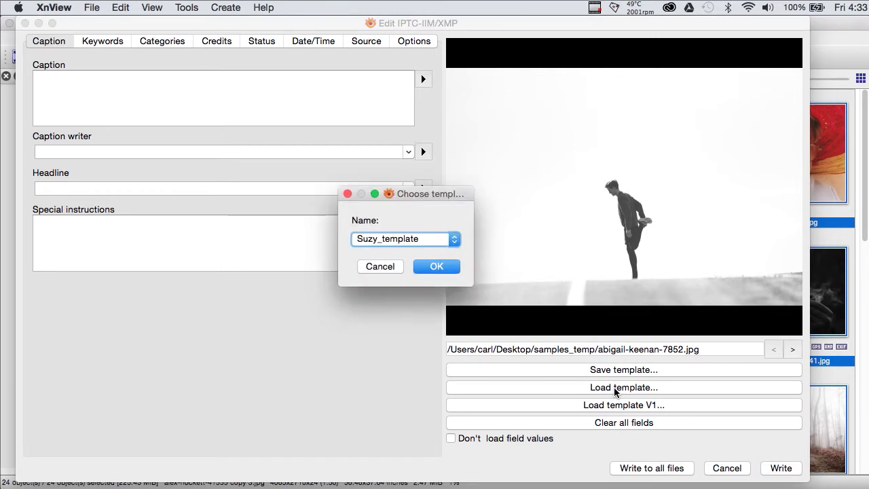
left_click(436, 267)
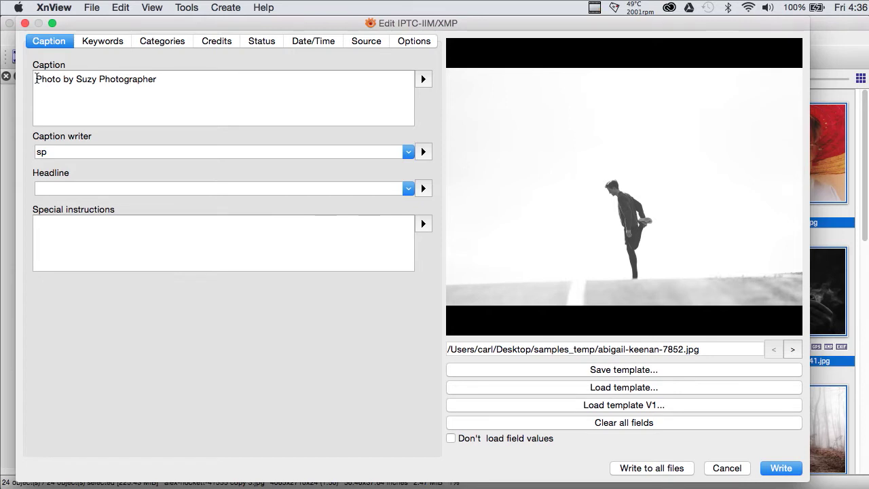
- Prepend a sentence saying the batch is being considered for her portfolio to the caption
type("This ")
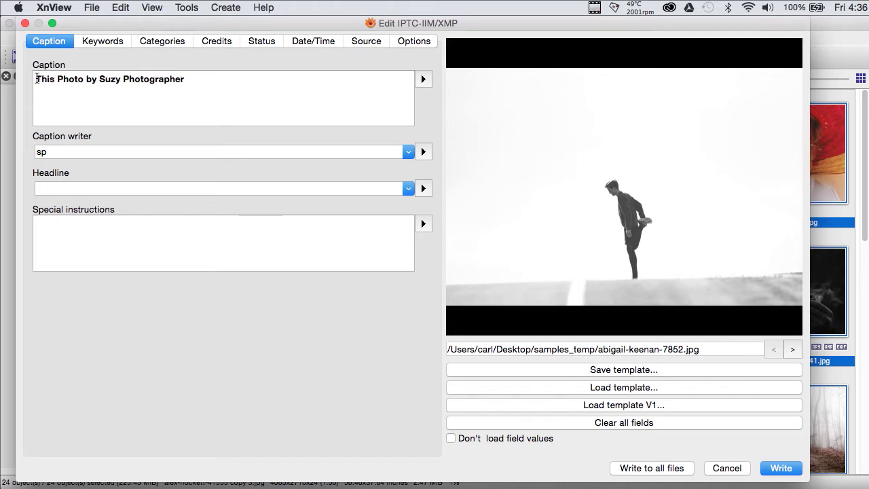
type("is a batch ")
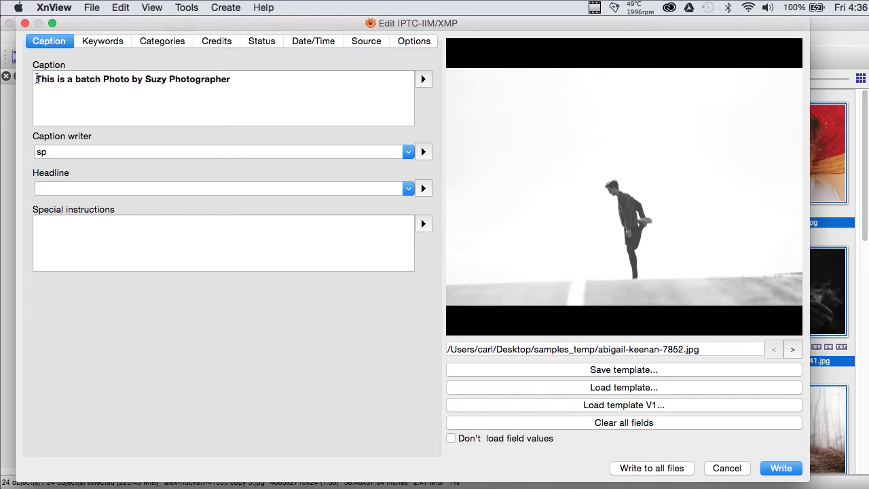
type("of photos t")
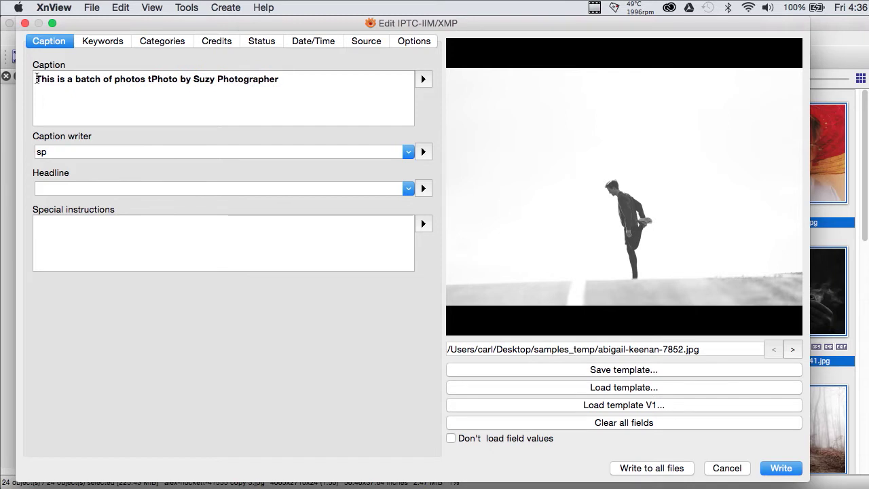
type("hat Suz")
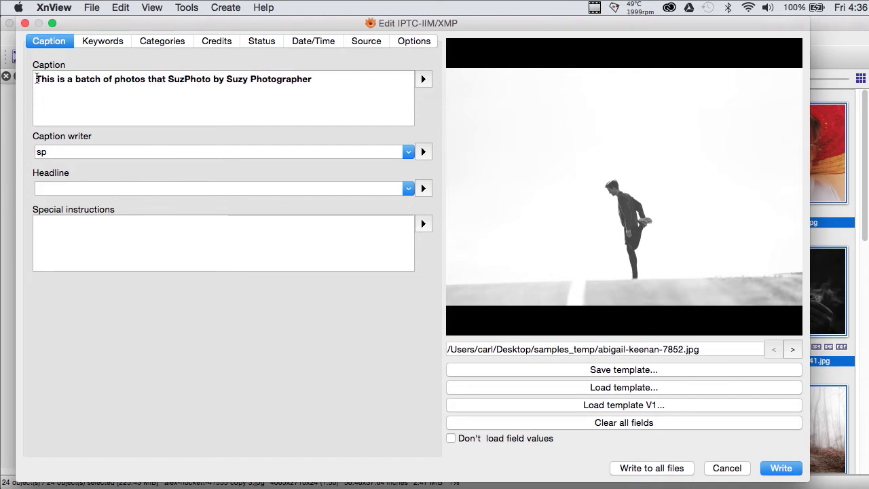
type("y")
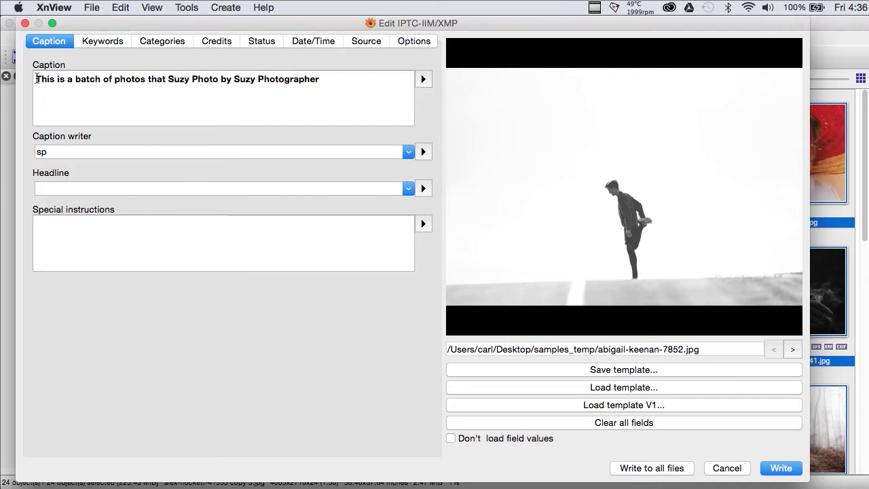
type(" is conside")
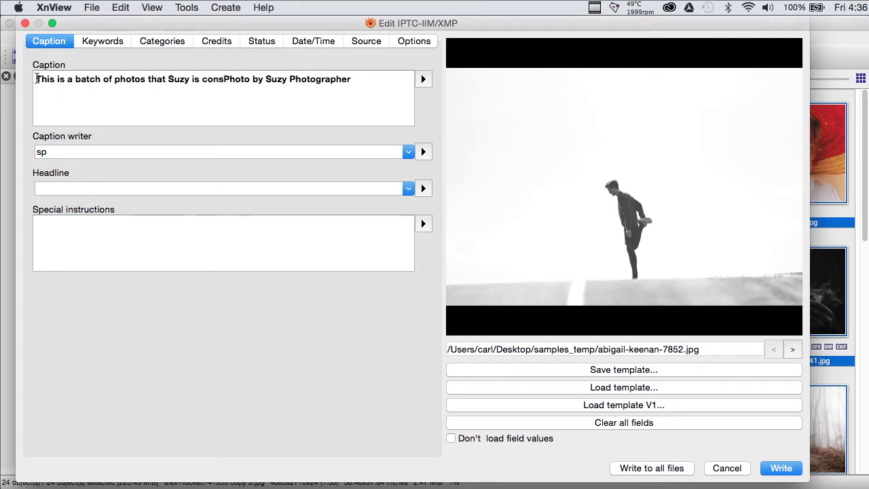
type("r")
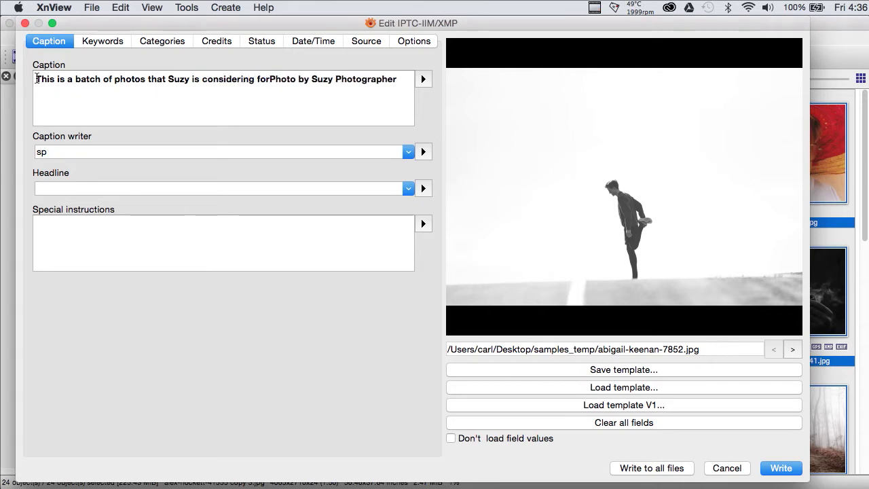
type("ing for her portfol")
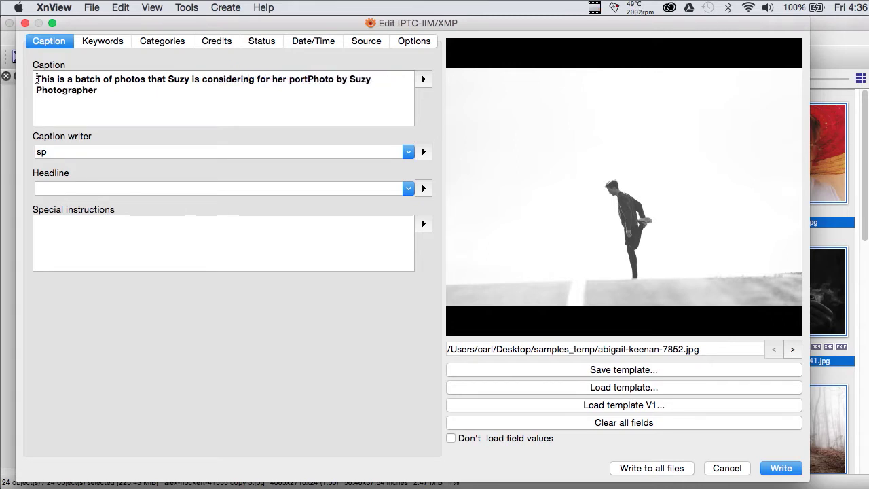
type("io.")
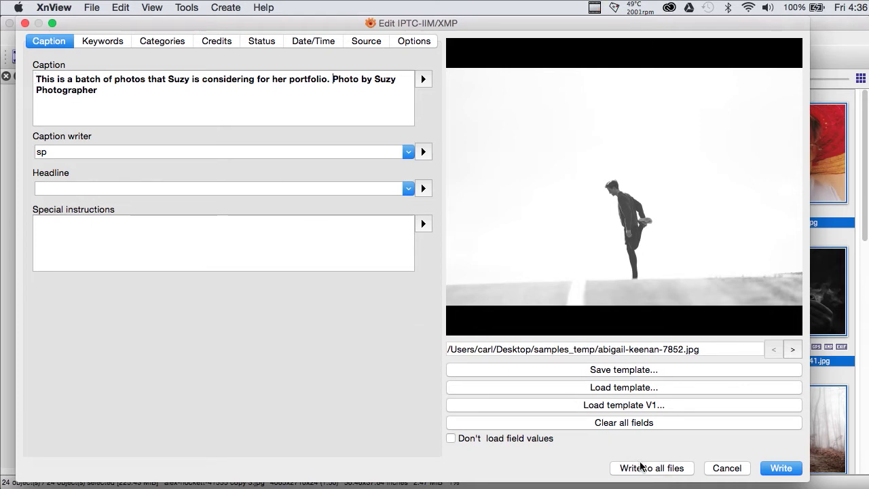
left_click(107, 39)
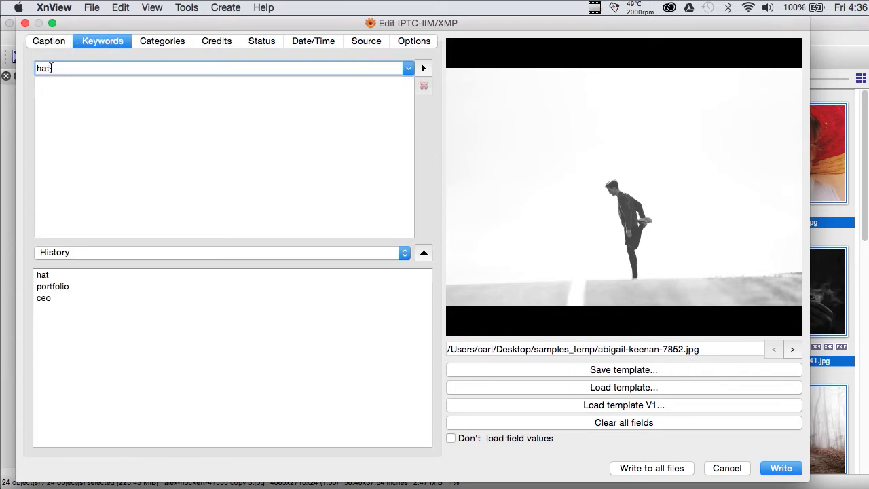
- Add the keyword 'portfolio', write caption and keywords to all 24 files, then close the editor
key("Down")
type("port")
key("Return")
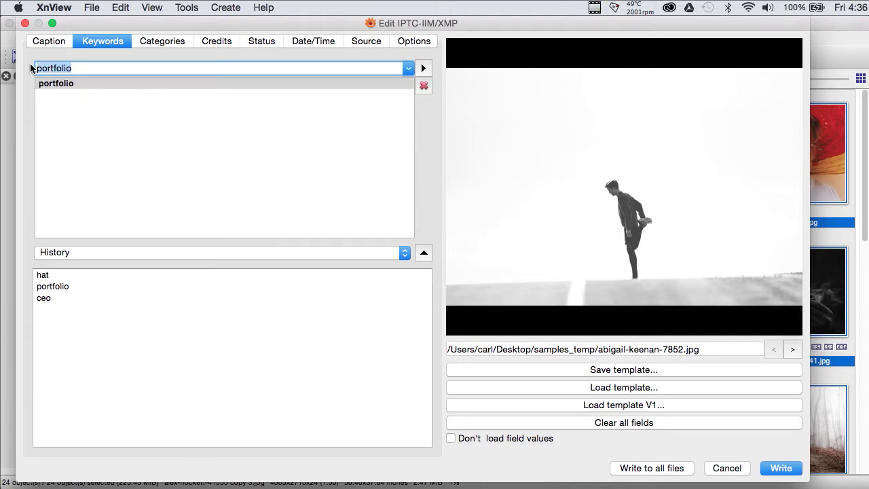
left_click(659, 468)
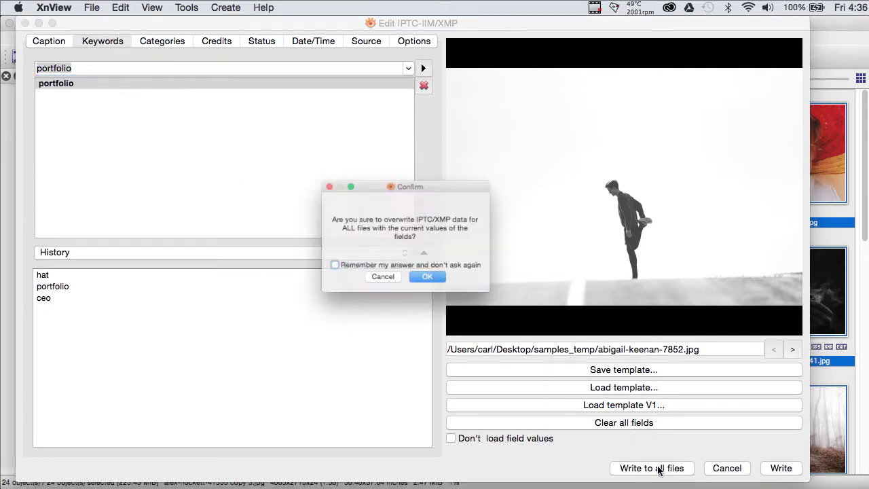
left_click(433, 287)
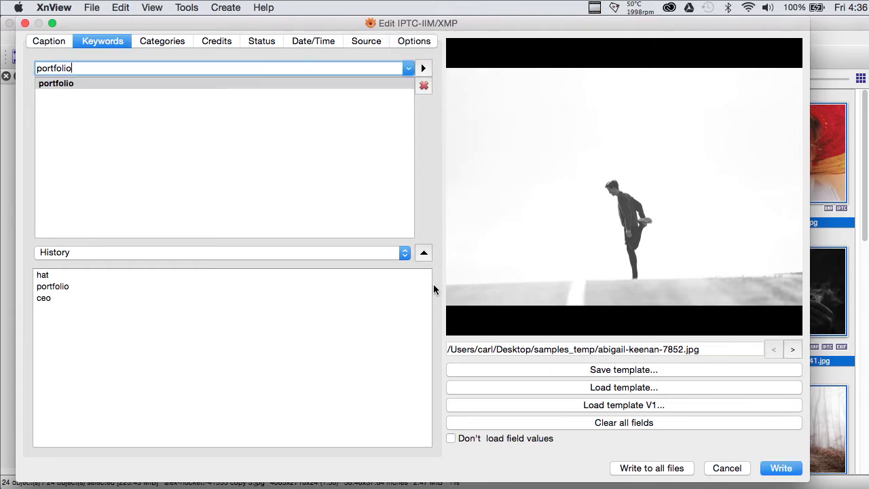
left_click(718, 469)
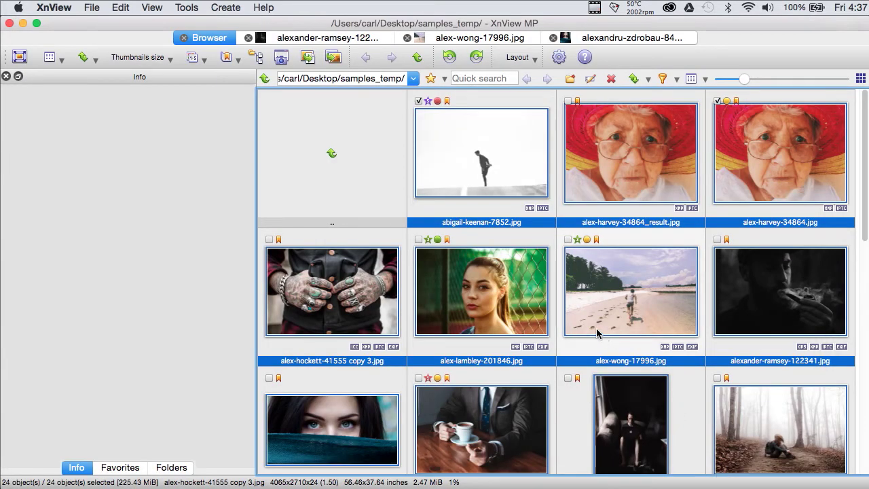
- Check the metadata of alex-wong-17996.jpg and andrew-neel-117763.jpg, then open abigail-keenan-7852.jpg's IPTC/XMP editor
left_click(628, 303)
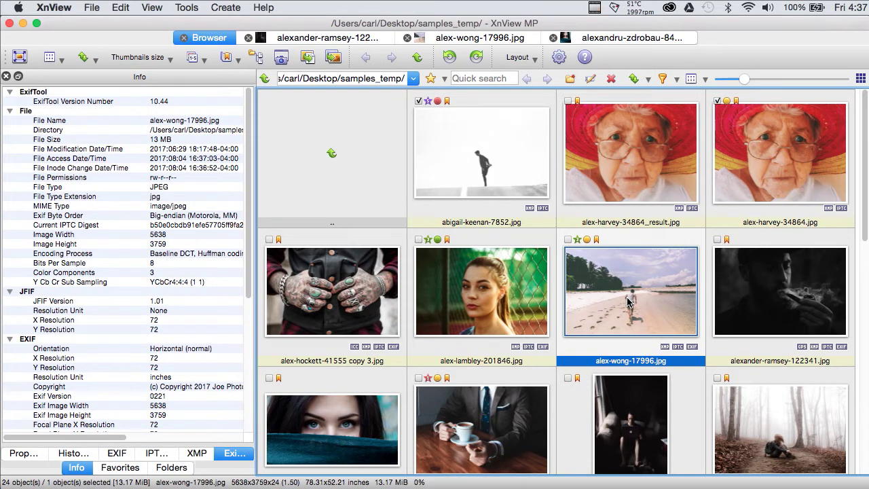
key("super+i")
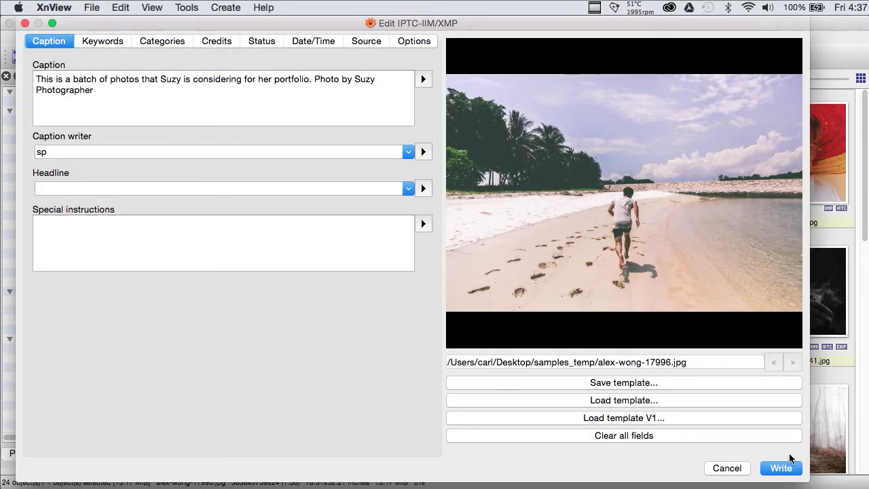
left_click(724, 470)
left_click(602, 417)
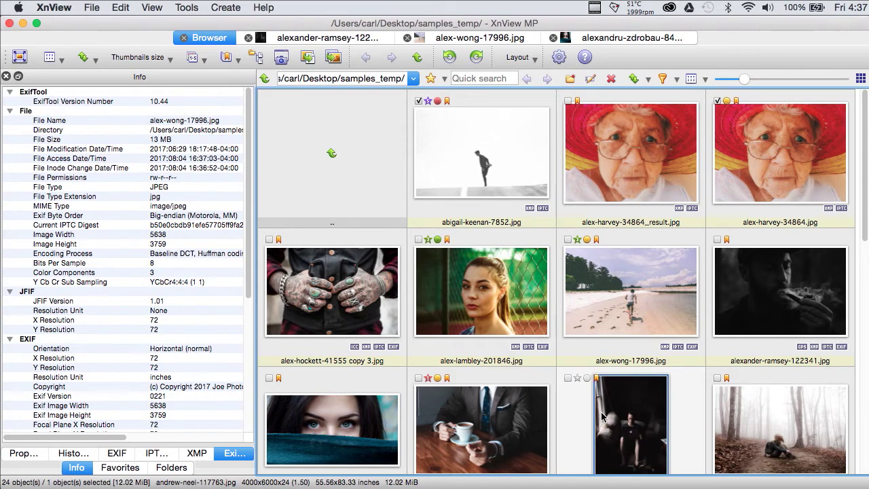
key("super+i")
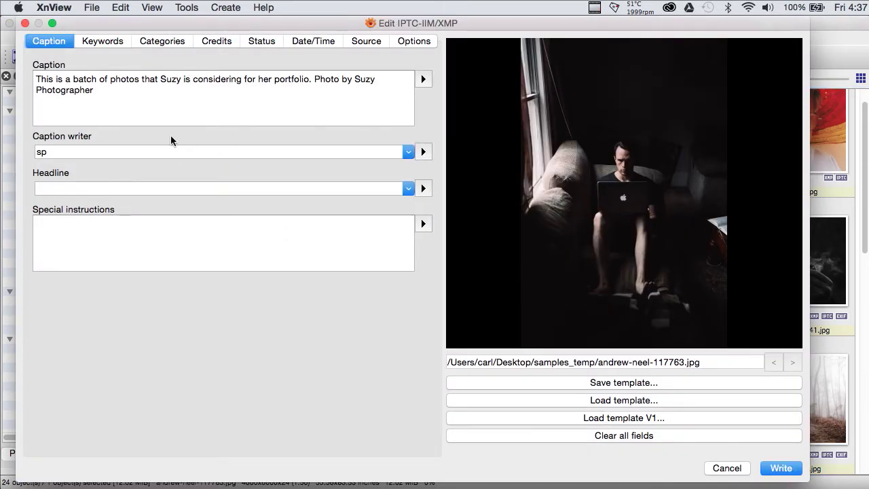
left_click(106, 42)
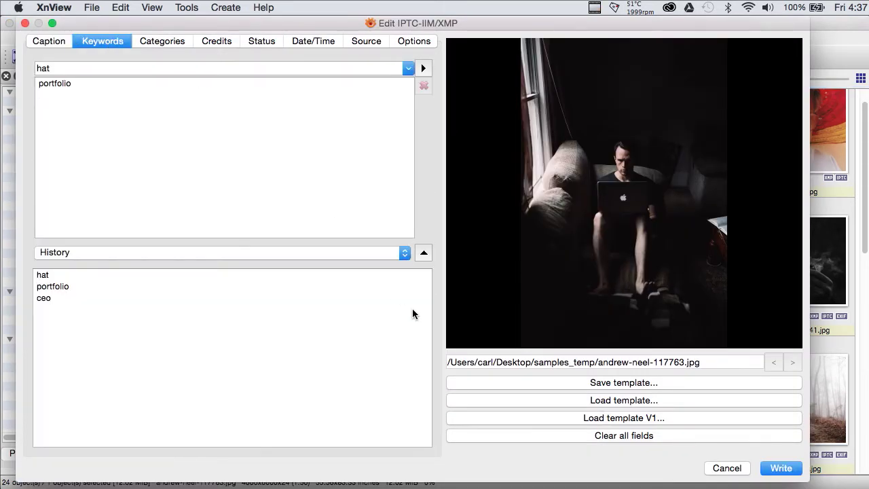
left_click(727, 468)
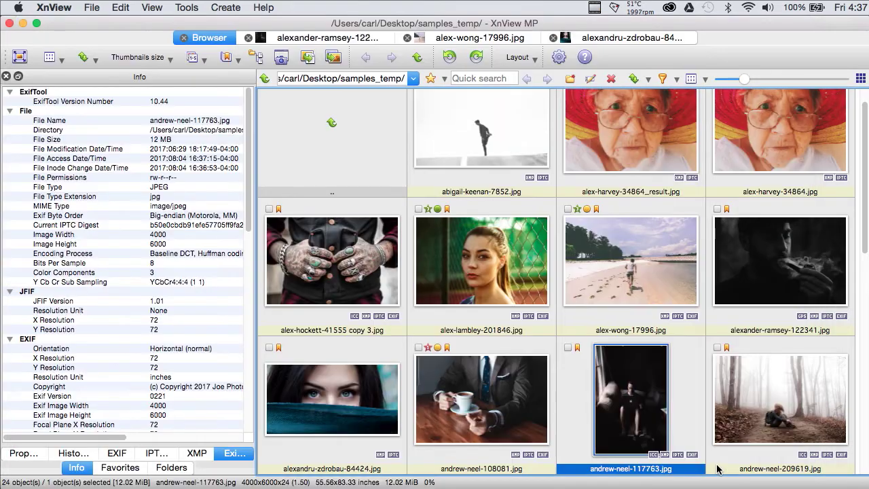
left_click(488, 144)
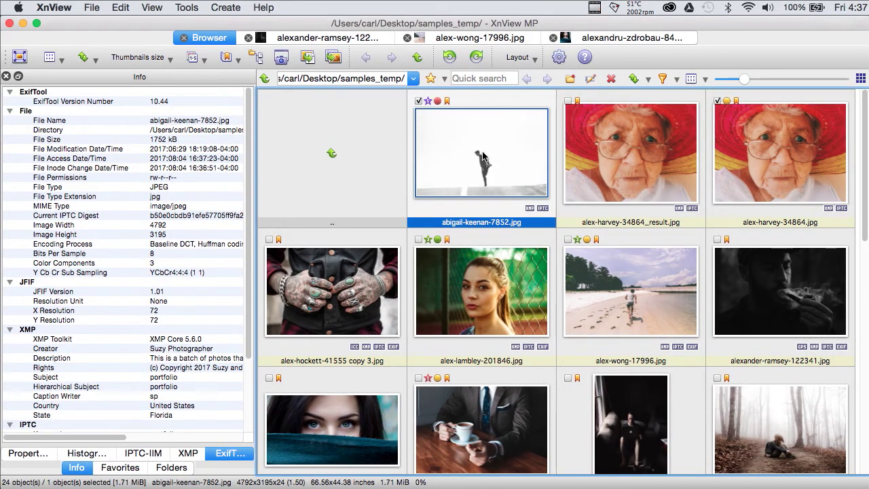
key("super+i")
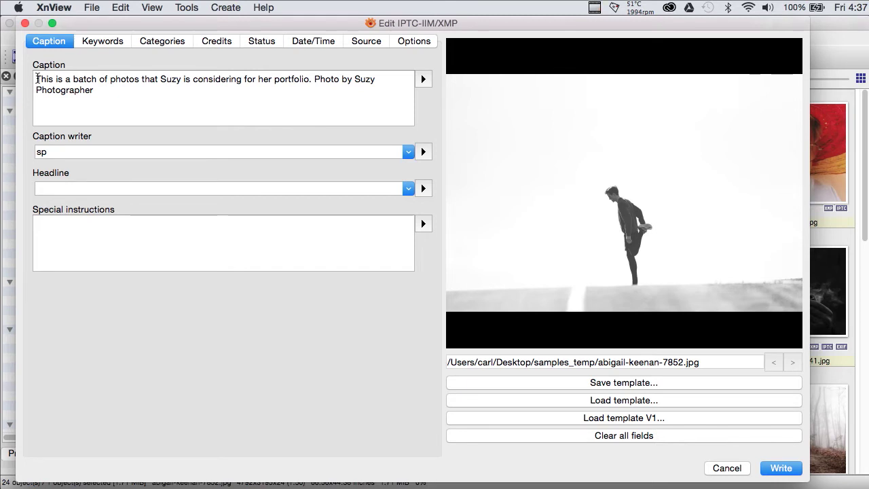
- Prepend 'This fellow is particpating in the metadata marathon.' to abigail-keenan-7852.jpg's caption and write it
left_click(37, 79)
type("This fel")
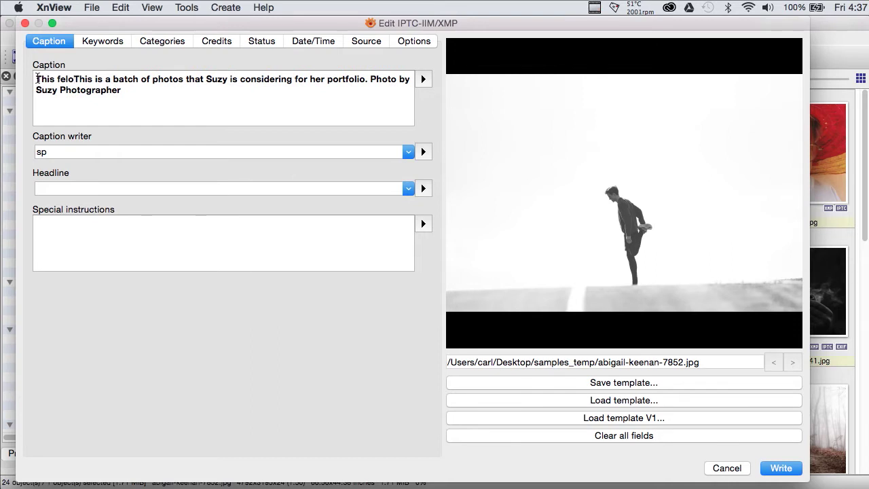
type("low is p")
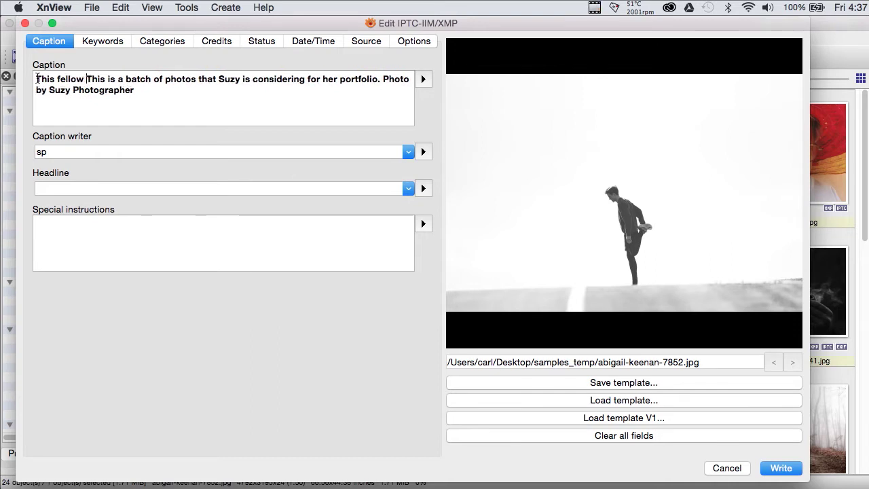
type("artic")
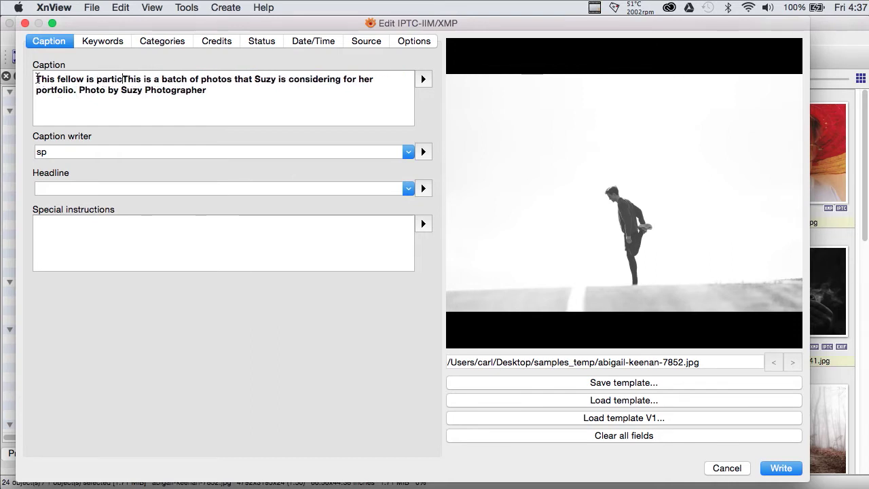
type("pating ")
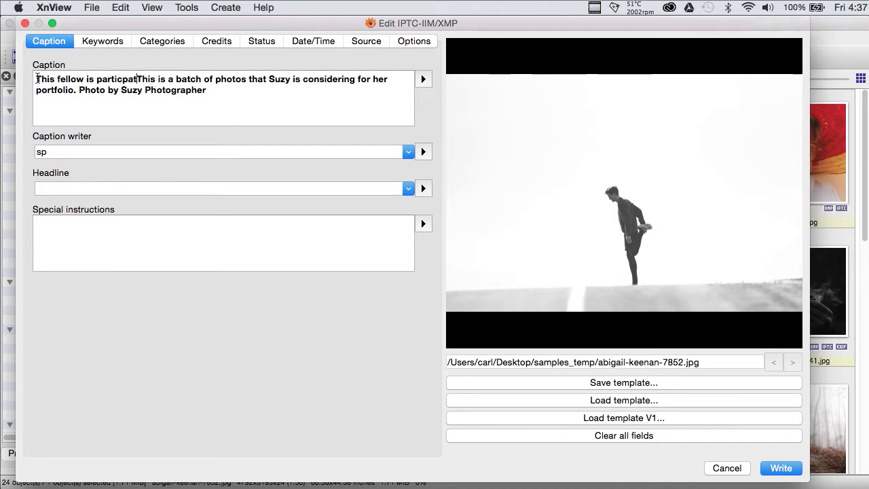
type("on the ")
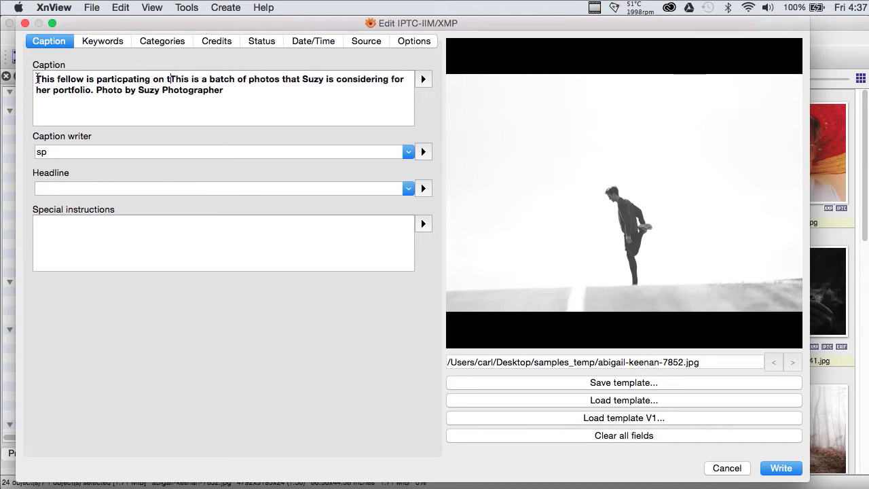
type("netadta")
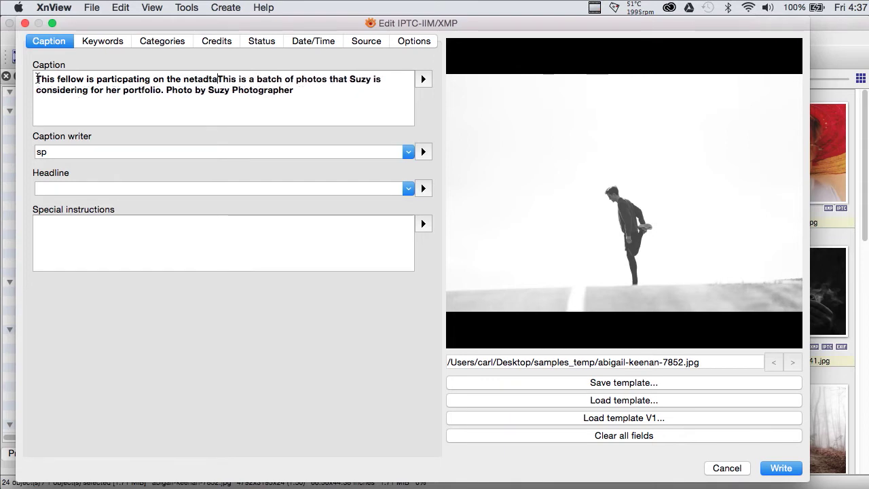
key("BackSpace")
key("BackSpace")
key("BackSpace")
key("BackSpace")
key("BackSpace")
key("BackSpace")
key("BackSpace")
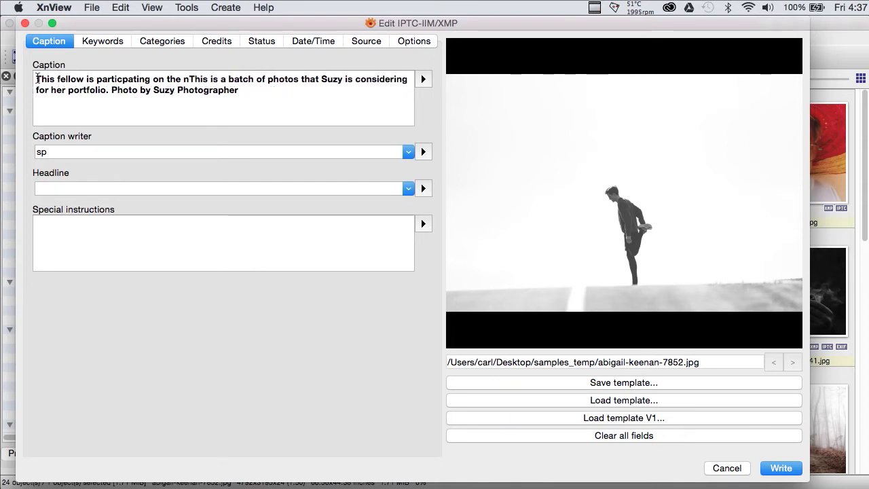
type("metadad")
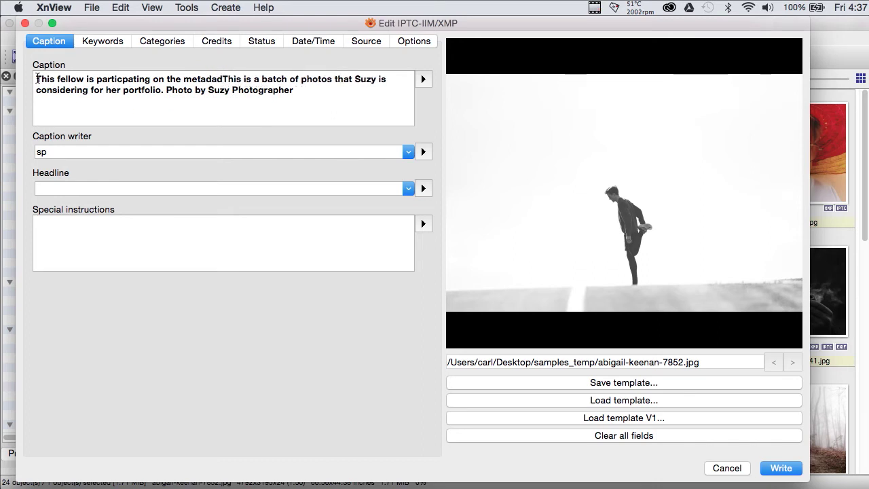
key("BackSpace")
type("ta ")
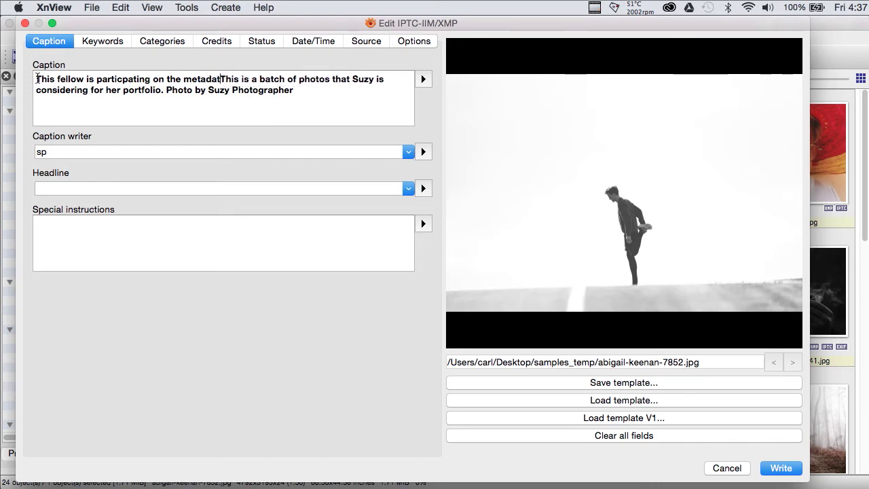
type("marathon")
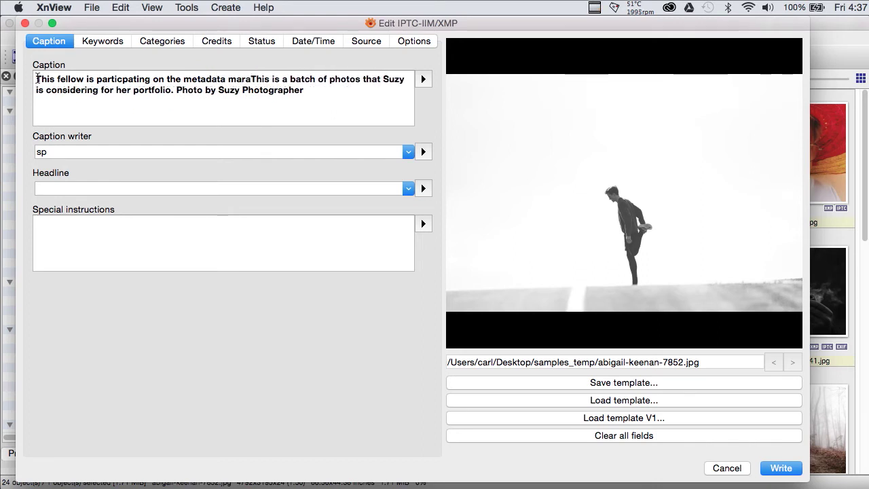
type(".")
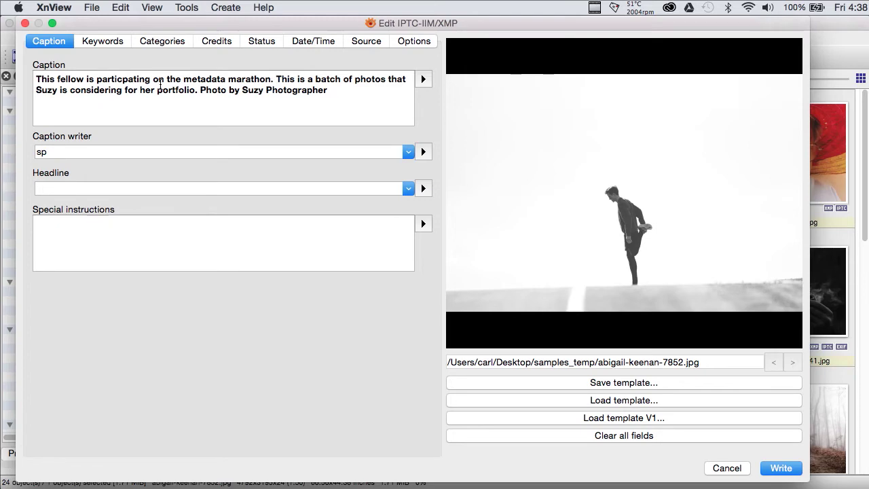
left_click(159, 78)
key("BackSpace")
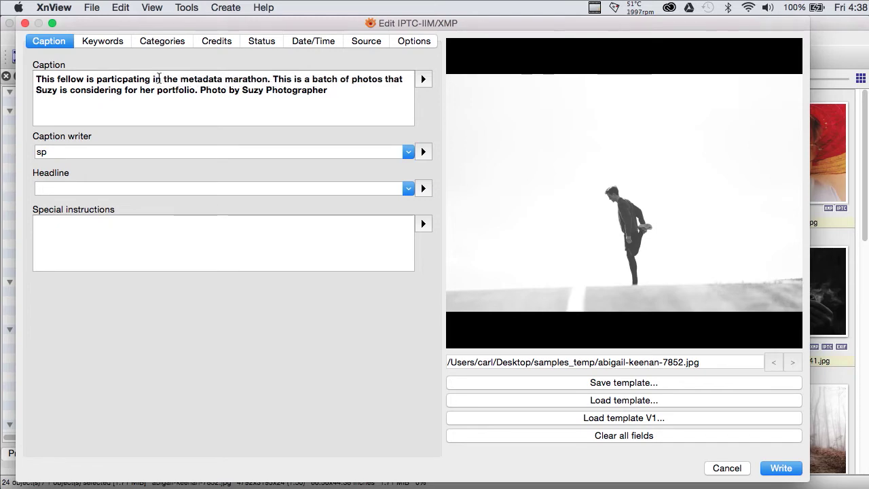
left_click(781, 469)
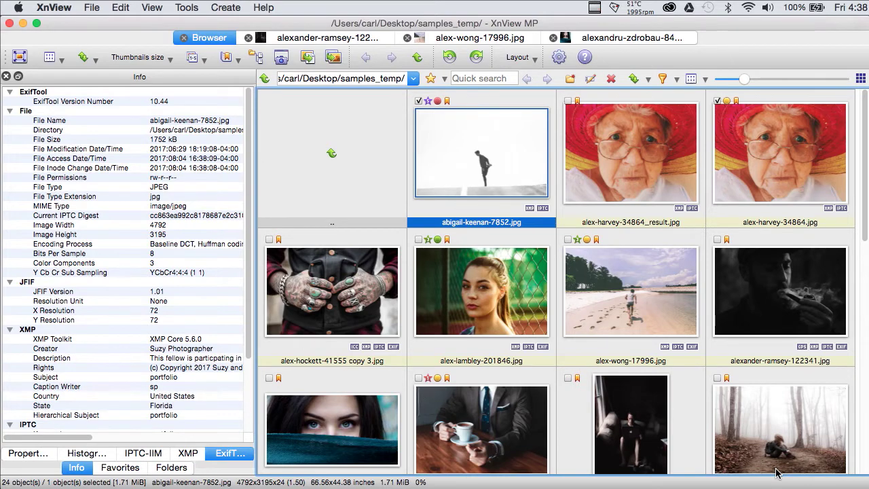
- Prepend 'This lady is very concerned.' to alex-harvey-34864_result.jpg's caption and write it to the file
left_click(645, 198)
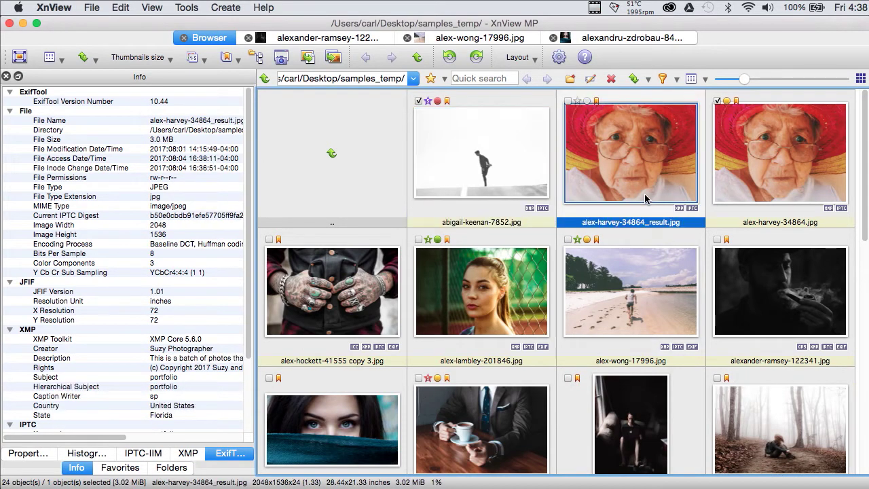
key("super+i")
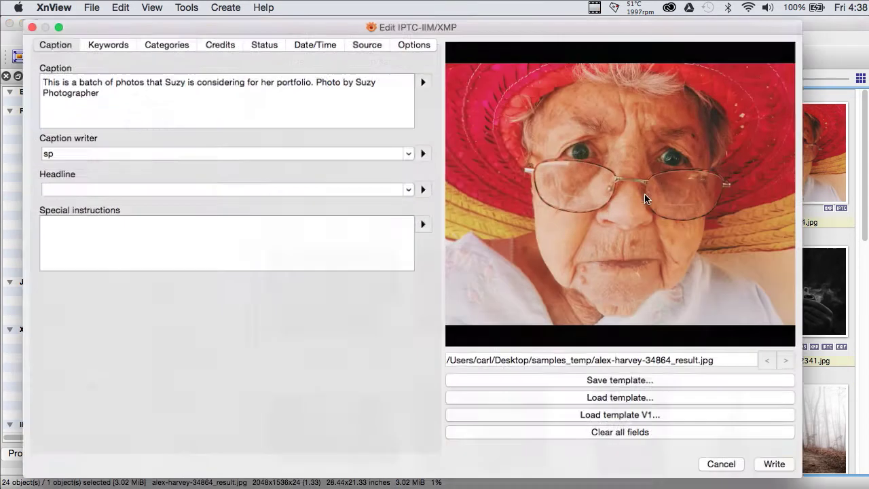
left_click(34, 78)
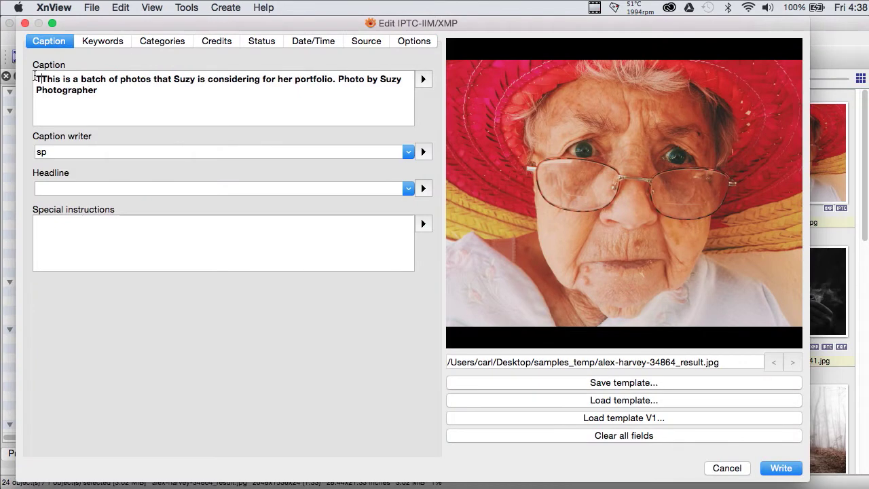
type("This ")
type("lady is very ")
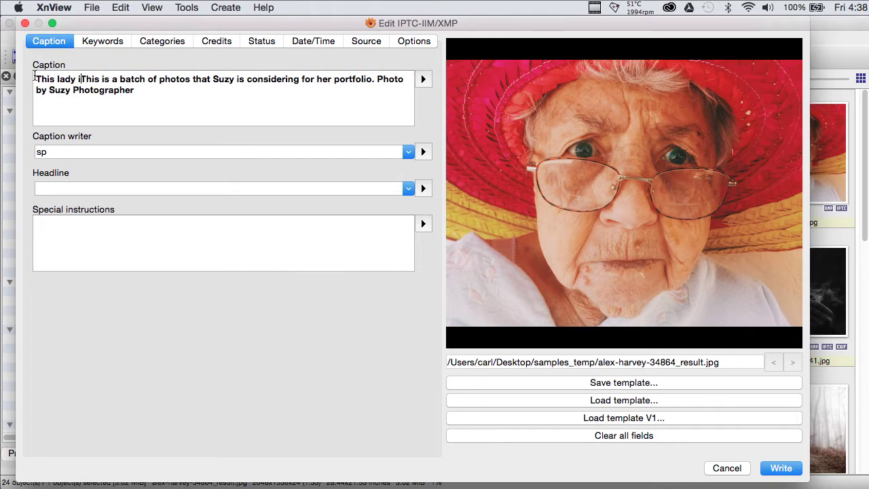
type("concened")
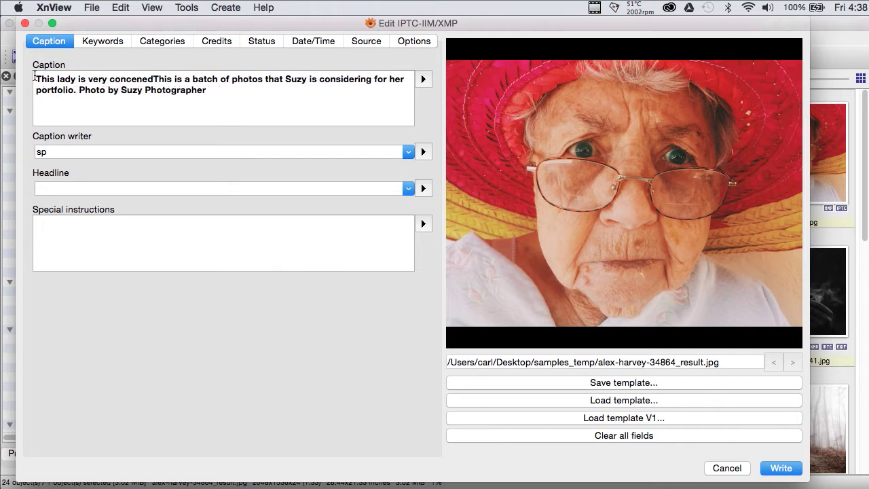
key("BackSpace")
key("BackSpace")
key("BackSpace")
type("rn")
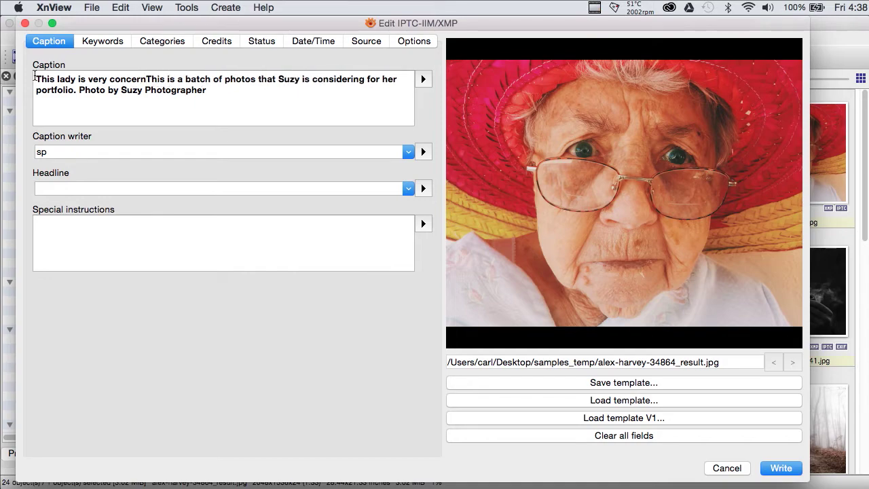
type("ed.")
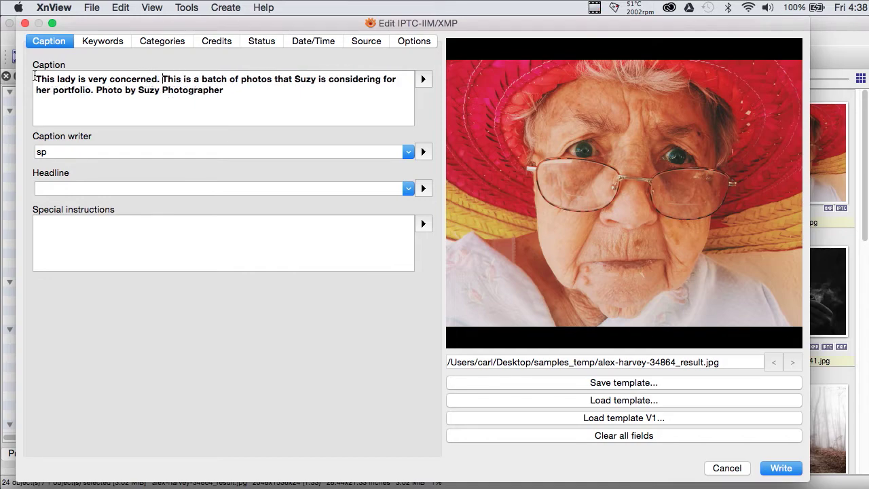
left_click(776, 471)
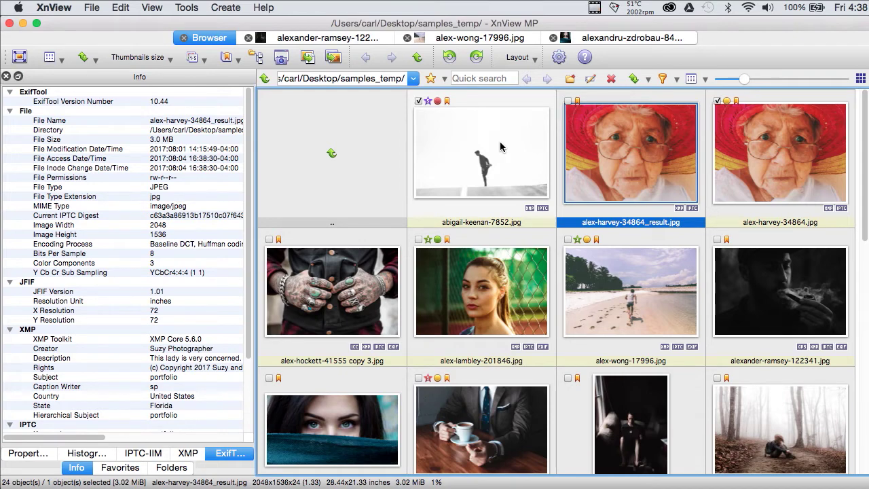
- Move to abigail-keenan-7852.jpg to check its updated XMP description
key("Left")
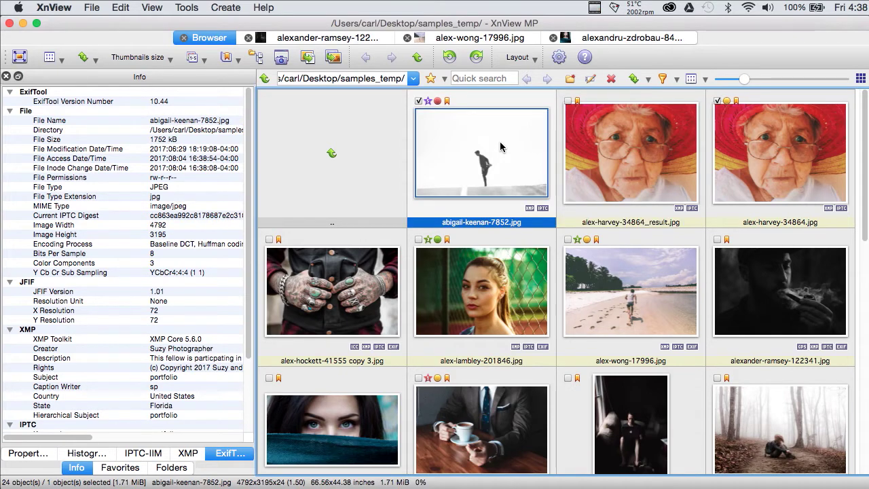
- Save abigail-keenan-7852.jpg's metadata as template 'test' and close the editor without writing
key("super+i")
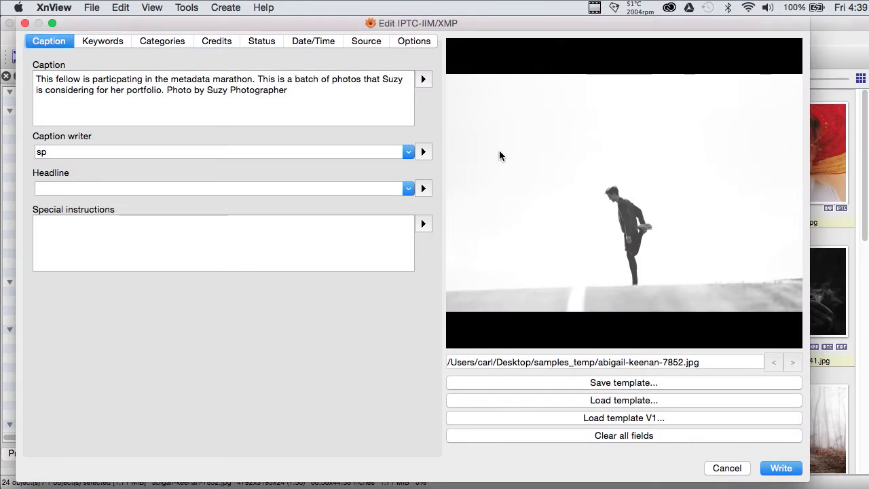
left_click(607, 383)
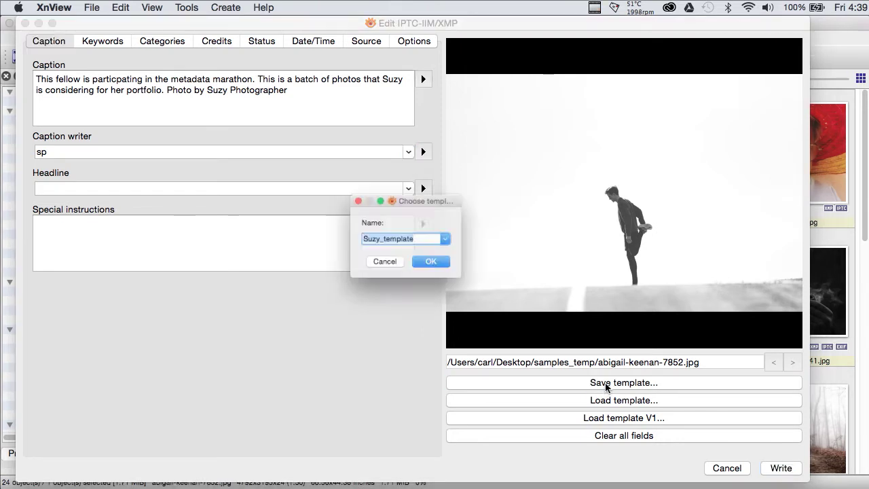
left_click(452, 241)
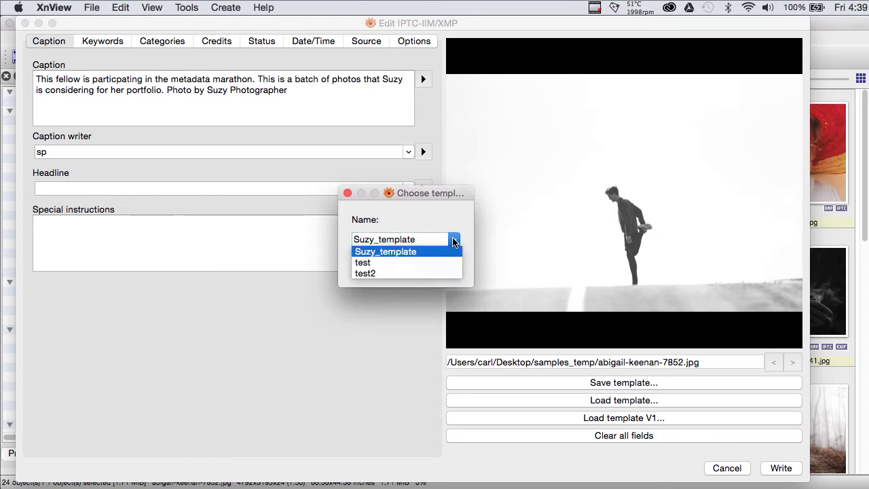
left_click(417, 263)
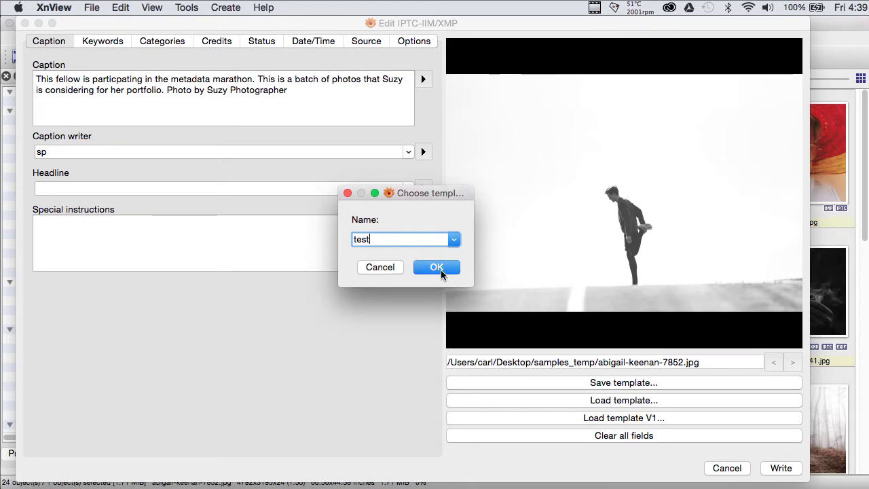
left_click(437, 268)
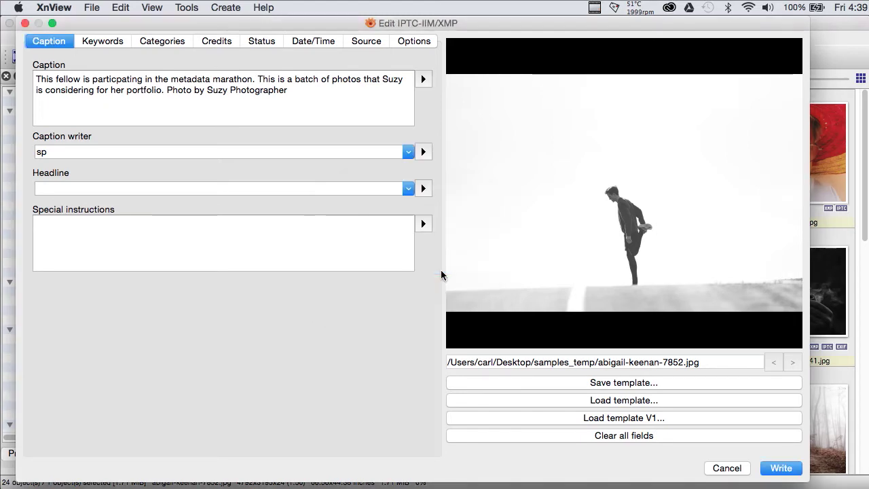
left_click(724, 469)
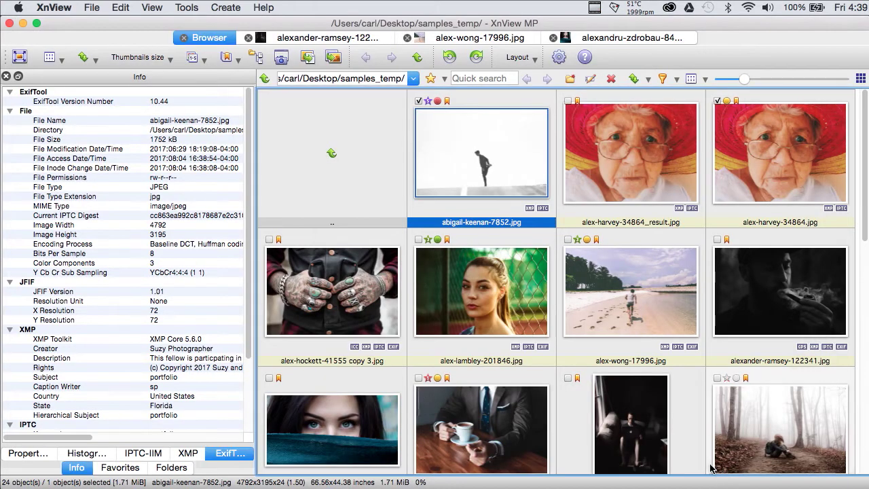
- Load the 'test' metadata template onto alex-wong-17996.jpg and write it to the file
left_click(637, 304)
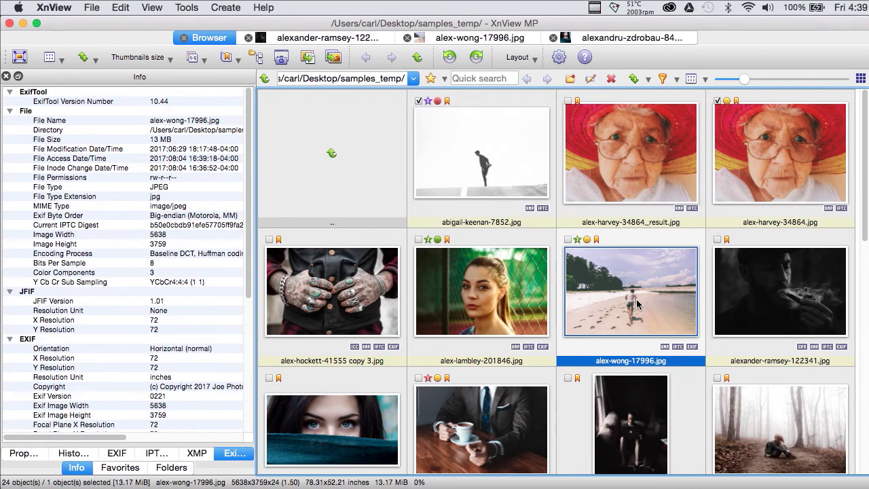
key("super+i")
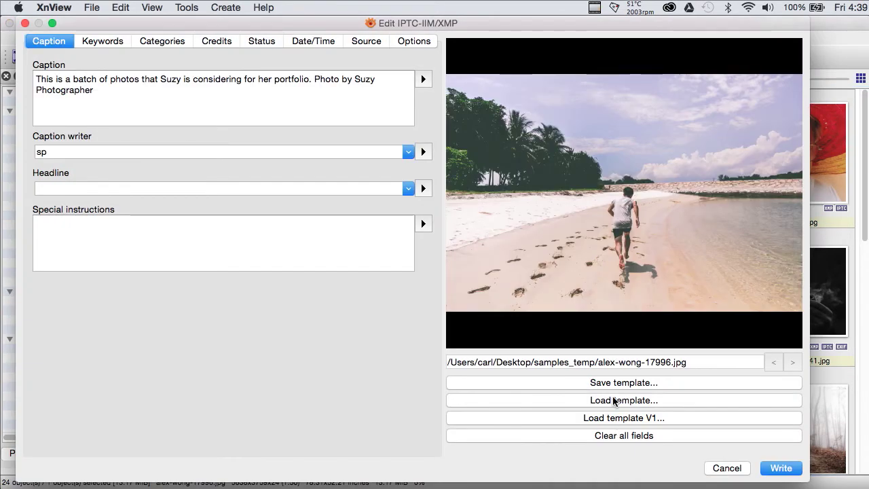
left_click(613, 400)
left_click(454, 239)
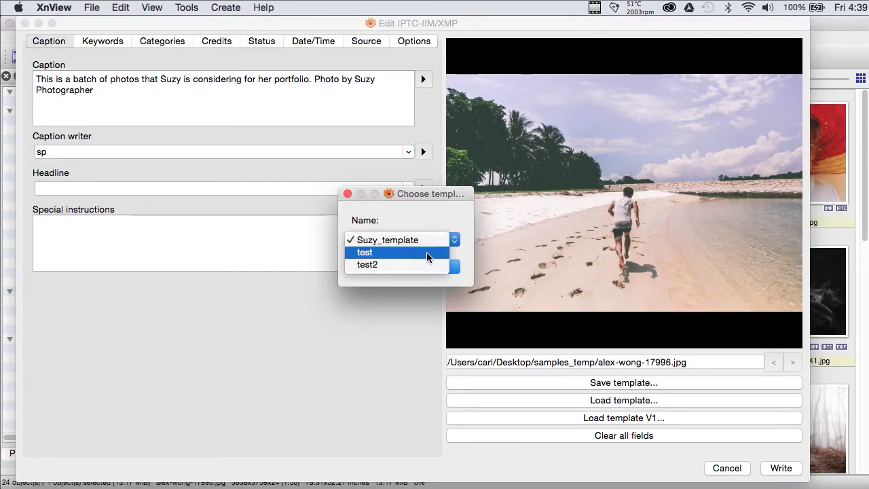
left_click(427, 254)
left_click(435, 266)
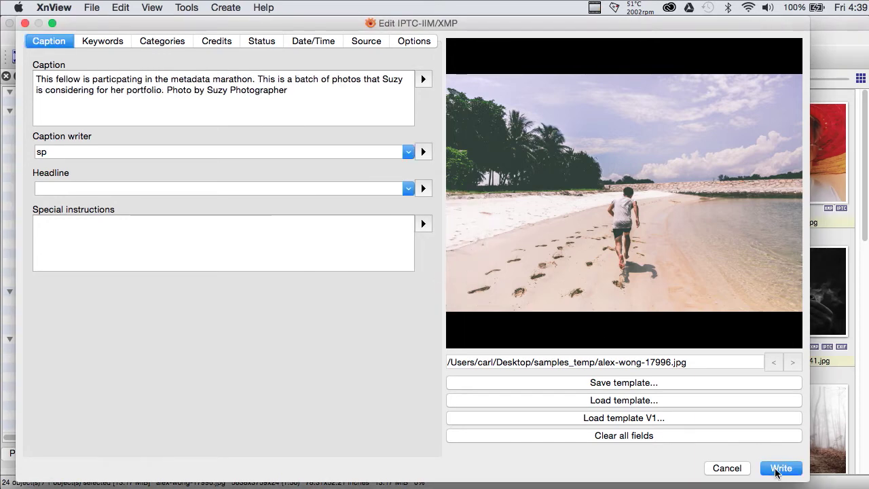
left_click(780, 468)
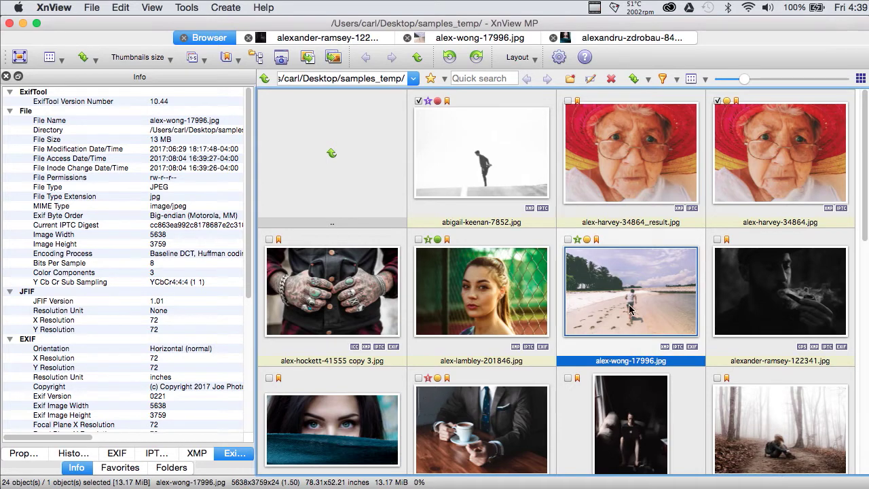
- Reopen the IPTC/XMP editor to confirm the metadata-marathon caption was written
key("super+i")
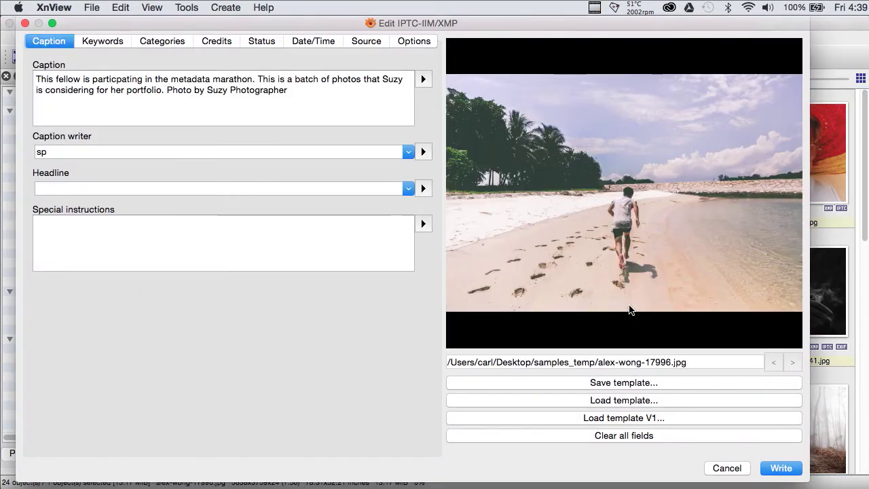
left_click(727, 468)
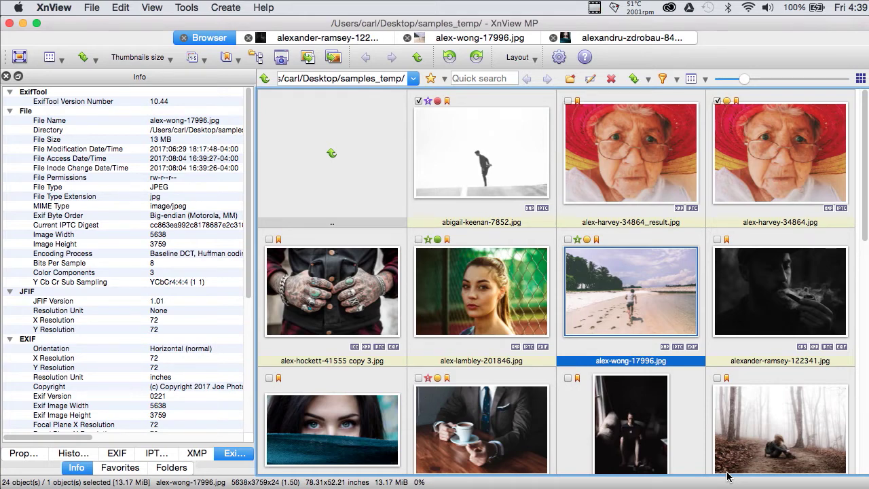
key("super+i")
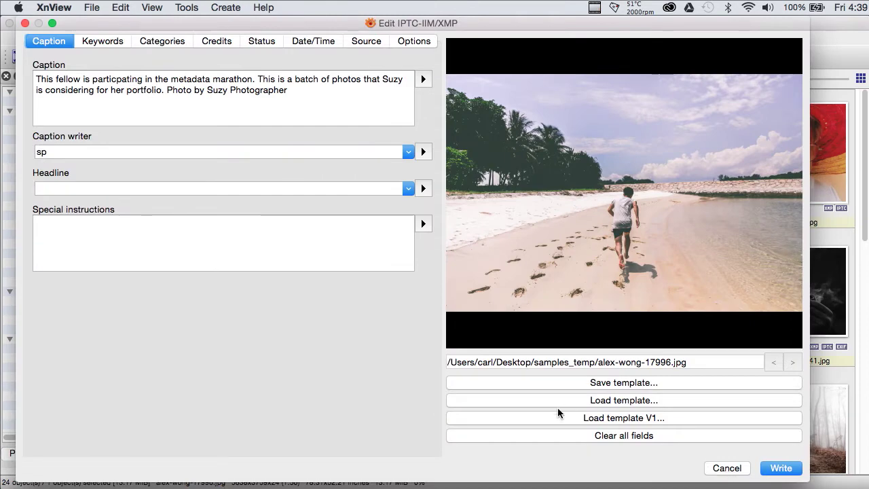
- Review the Status, Credits, Categories and Keywords tabs, then return to the Caption fields
left_click(258, 41)
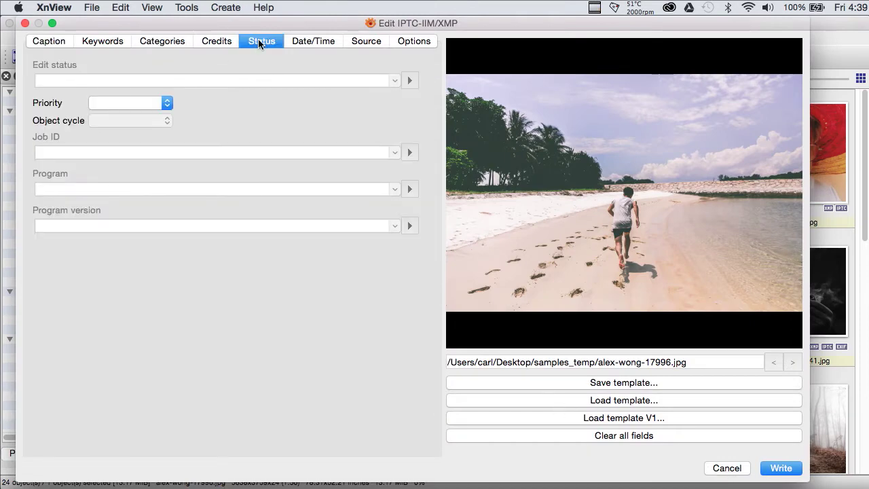
left_click(213, 41)
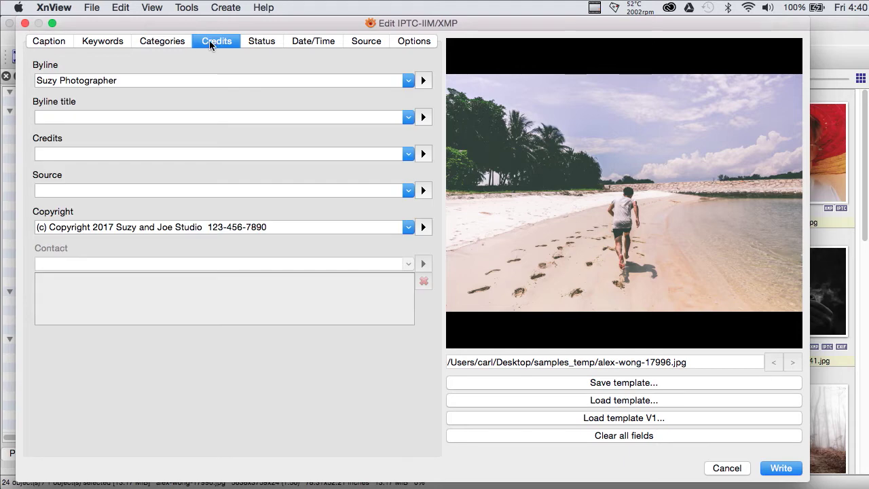
left_click(174, 42)
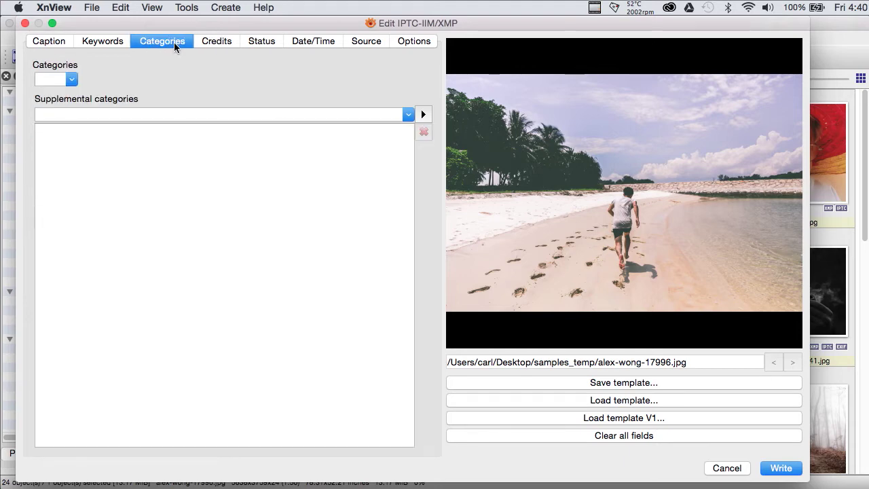
left_click(116, 42)
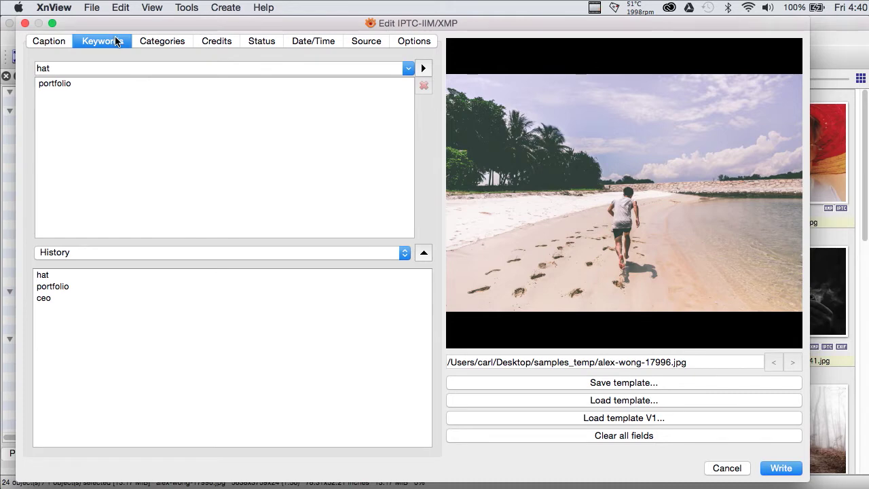
left_click(62, 43)
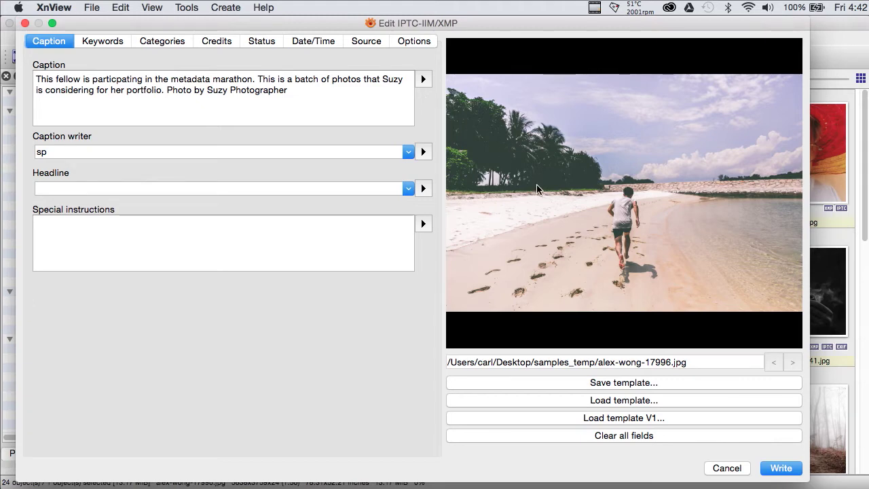
left_click(739, 469)
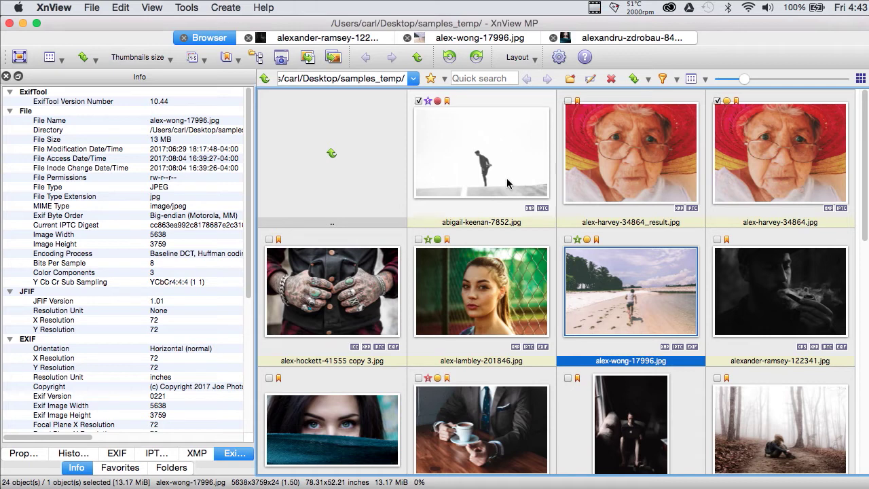
- Select the alex-hockett-41555 copy 3.jpg thumbnail to list its ExifTool metadata
left_click(352, 321)
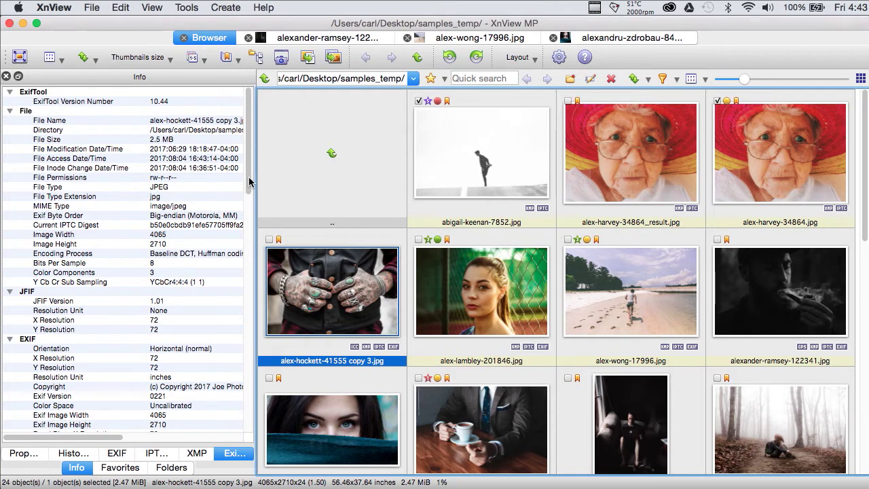
- Resize the info panel to review the full ExifTool list for alex-hockett-41555 copy 3.jpg
left_click_drag(250, 182, 270, 314)
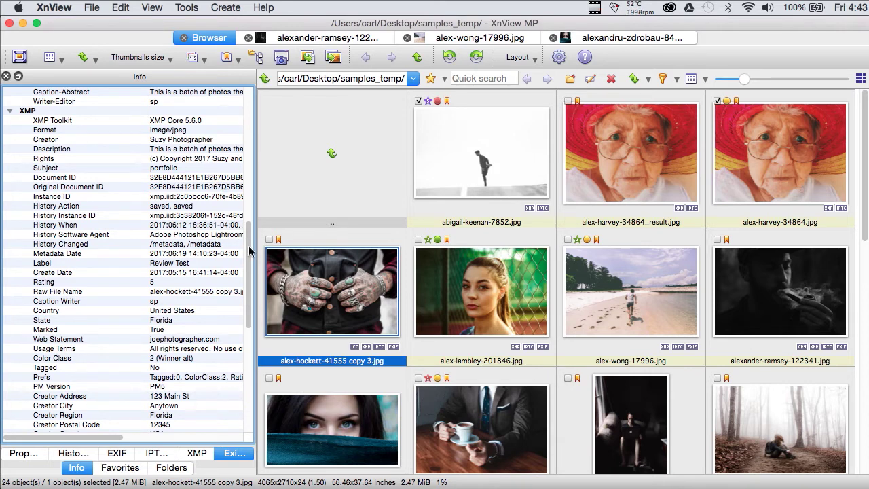
left_click_drag(250, 256, 257, 296)
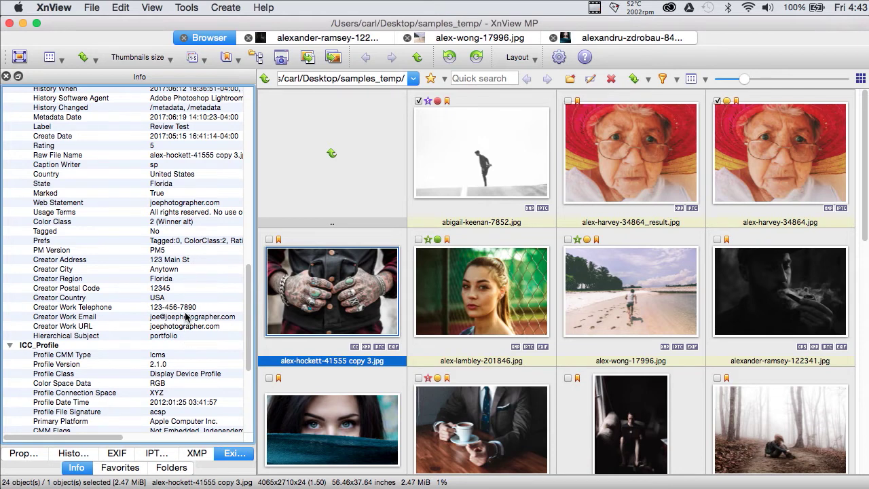
key("super+Tab")
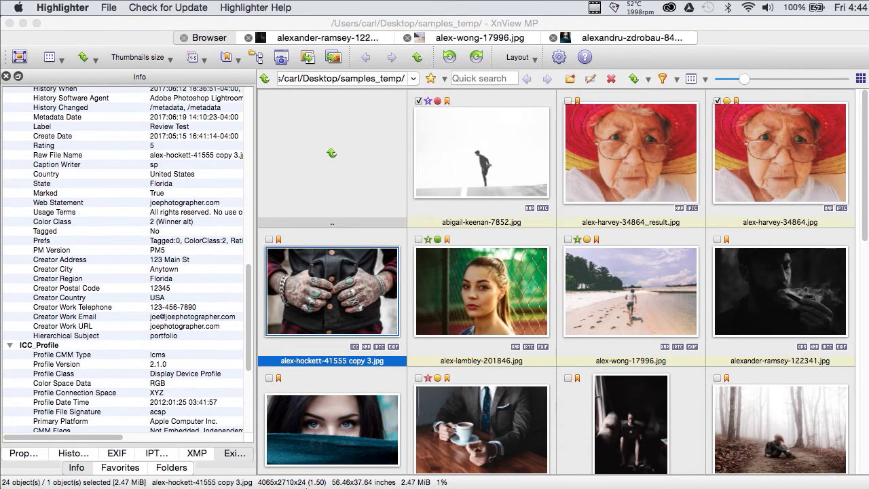
left_click(214, 382)
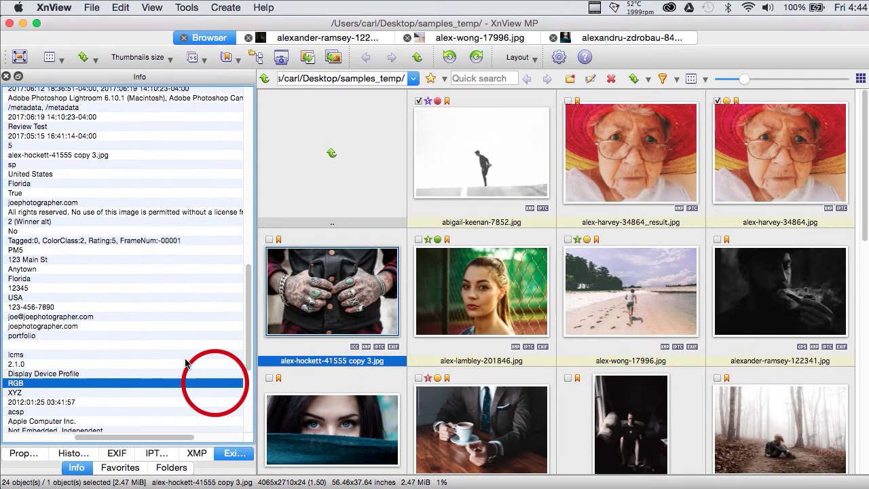
scroll(129, 332, "left", 5)
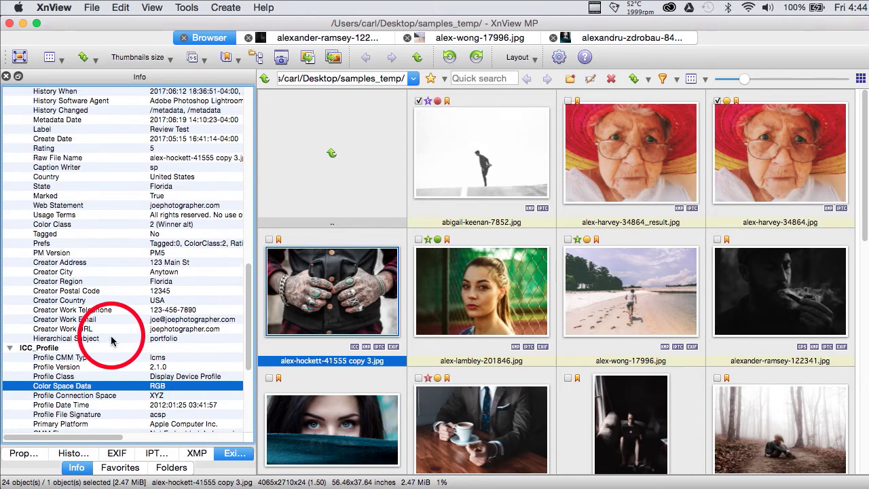
scroll(156, 350, "down", 2)
scroll(161, 353, "up", 3)
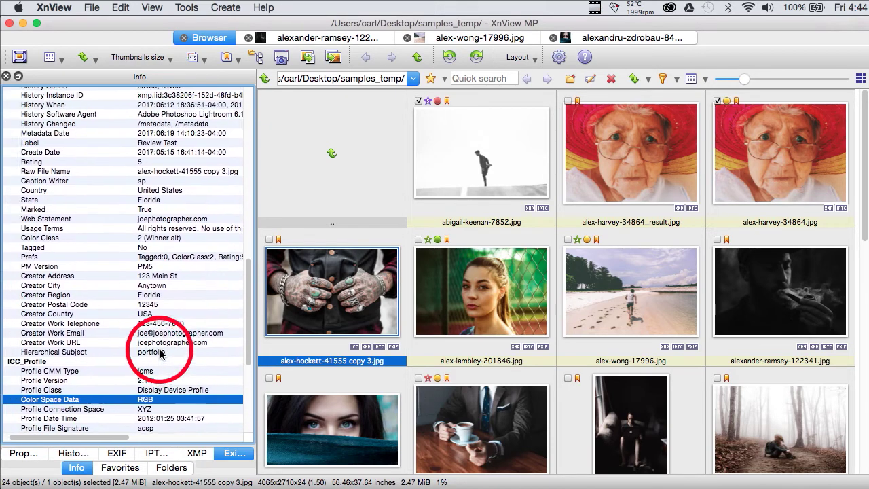
scroll(161, 353, "up", 1)
scroll(161, 353, "left", 1)
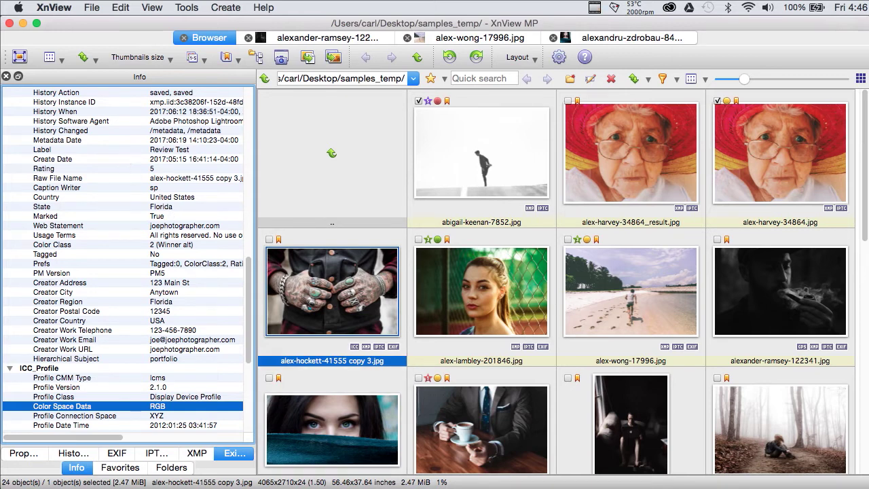
key("super+Tab")
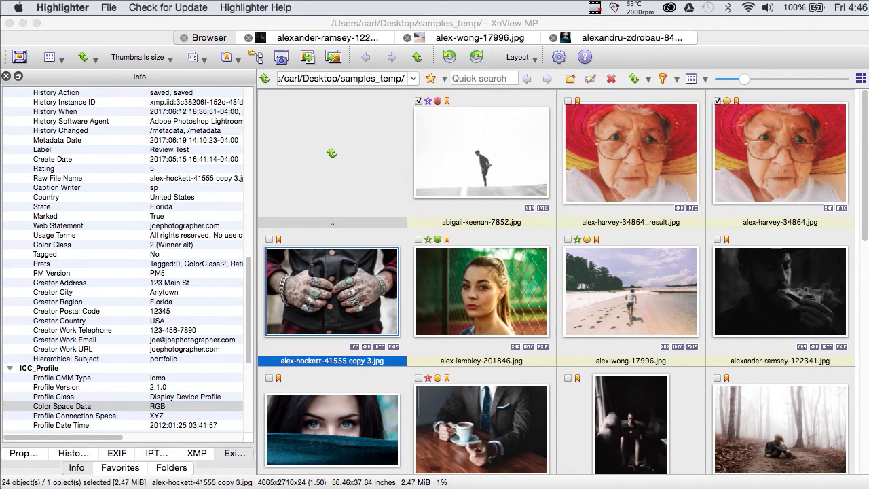
- Inspect the ICC Profile Version 2.1.0, then collapse the EXIF and JFIF metadata groups
left_click(180, 386)
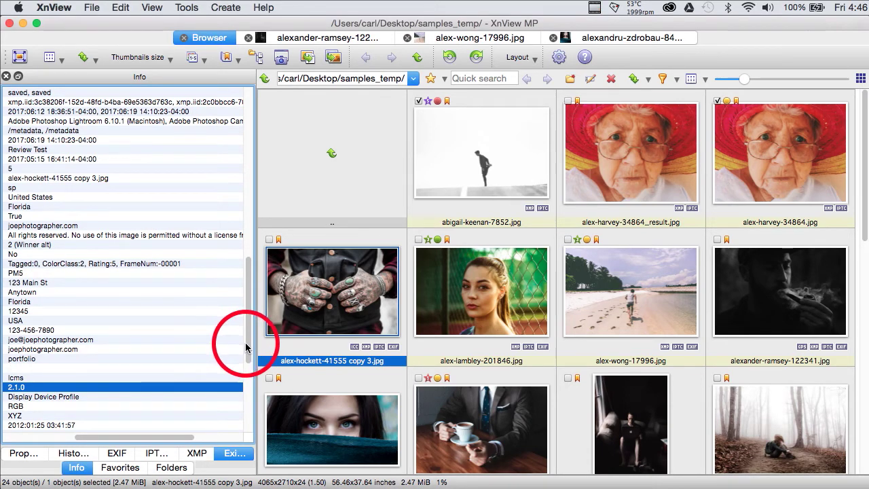
left_click_drag(246, 347, 242, 165)
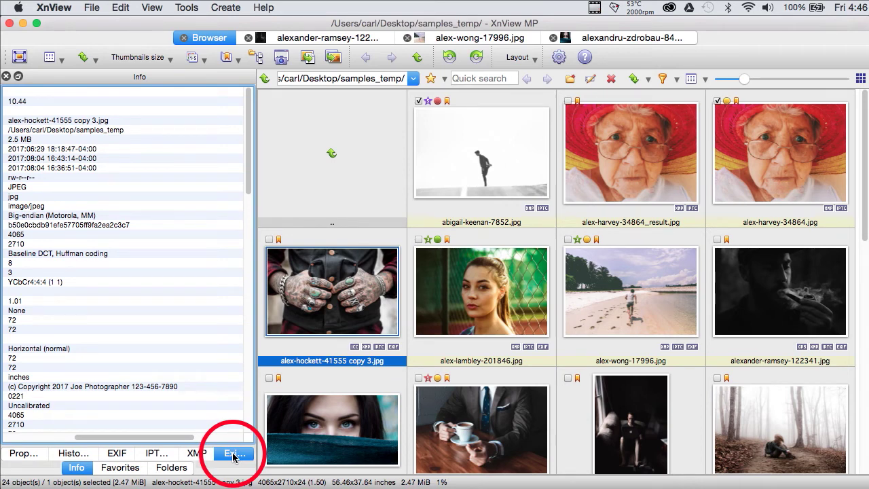
scroll(139, 304, "left", 5)
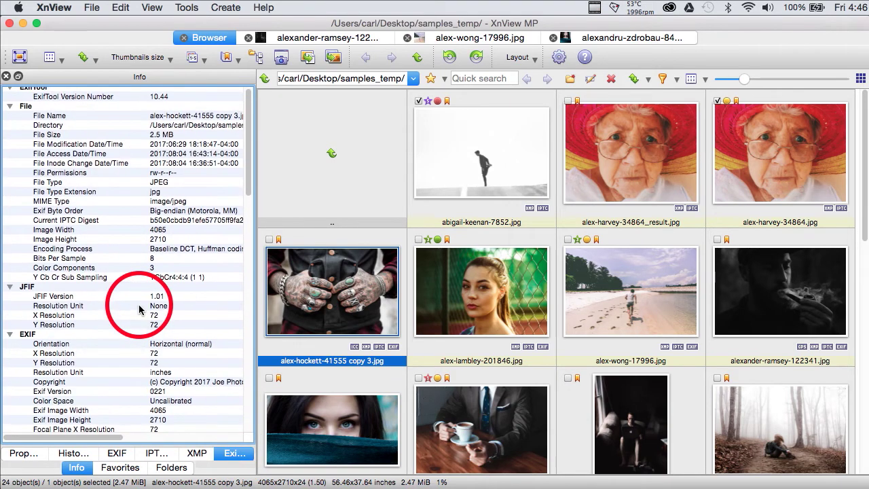
scroll(138, 305, "down", 10)
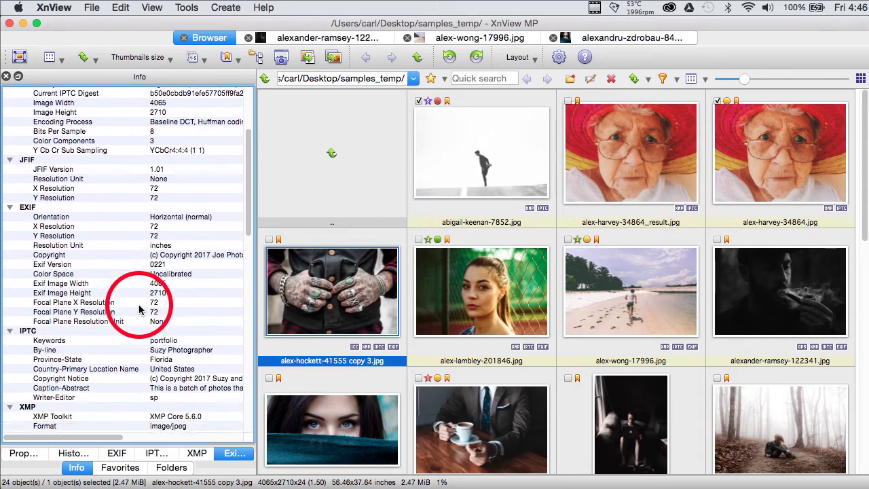
scroll(139, 309, "down", 7)
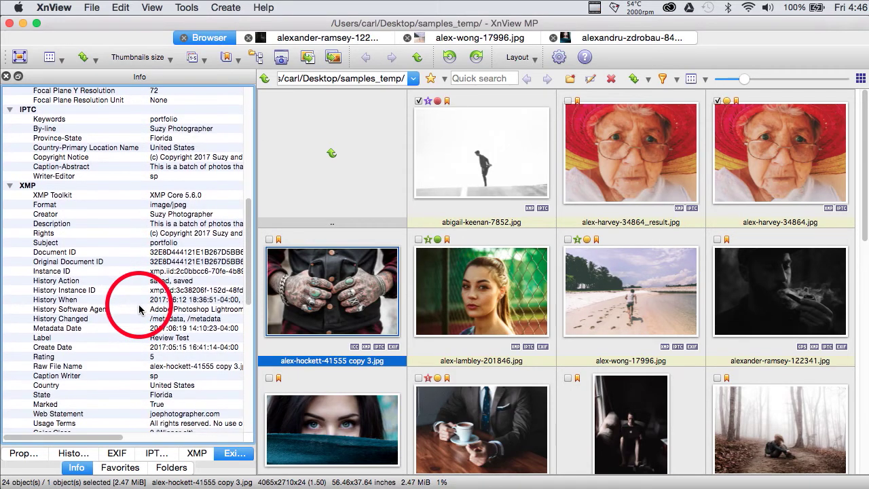
scroll(139, 309, "down", 2)
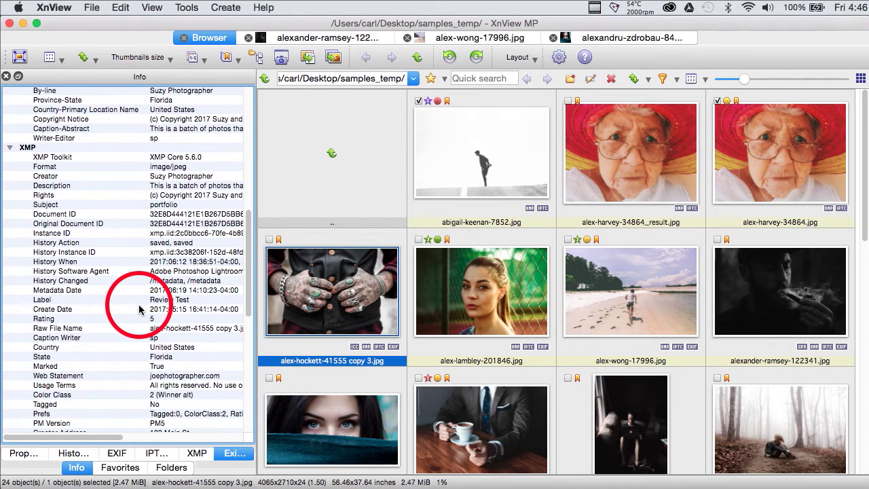
scroll(139, 309, "up", 12)
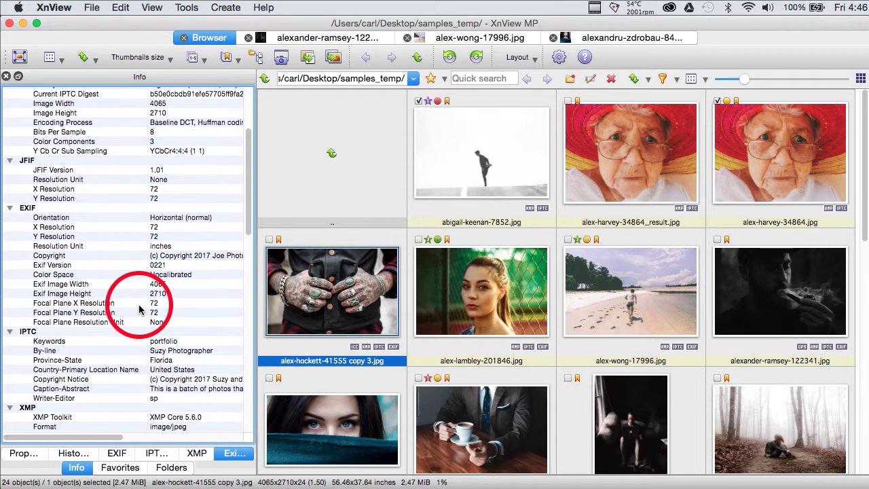
left_click(10, 207)
left_click(9, 160)
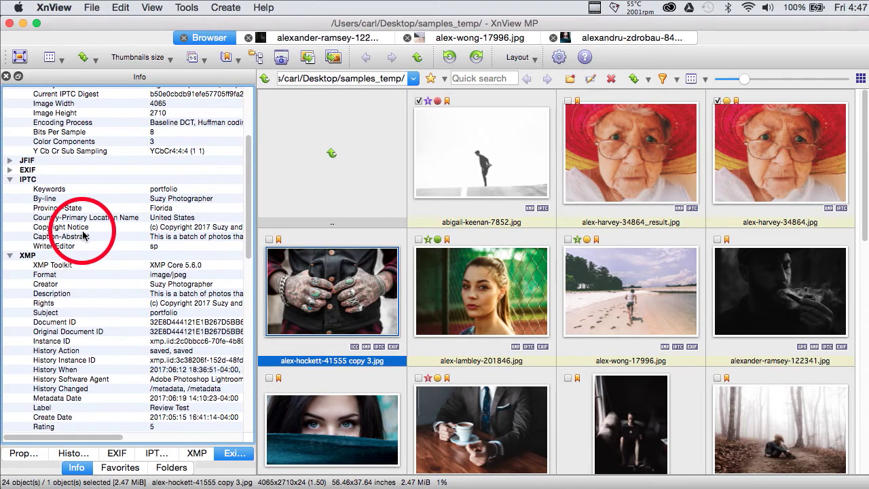
scroll(82, 231, "up", 6)
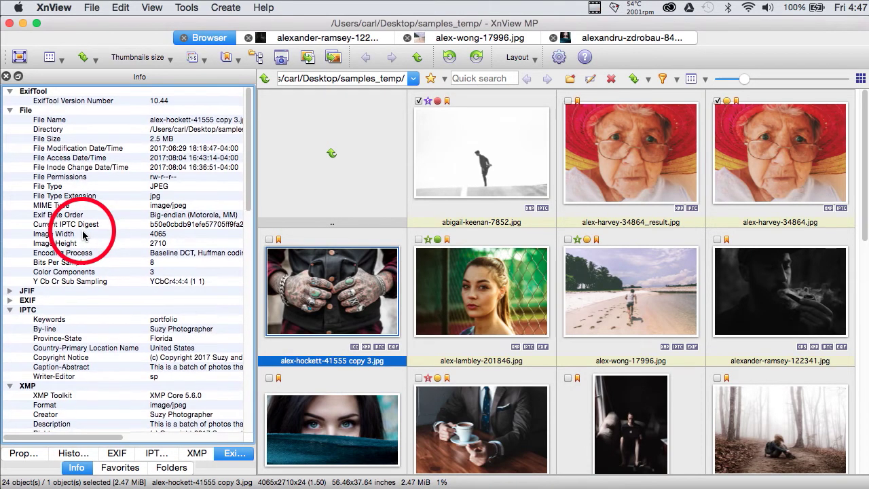
scroll(83, 234, "down", 15)
scroll(83, 235, "down", 5)
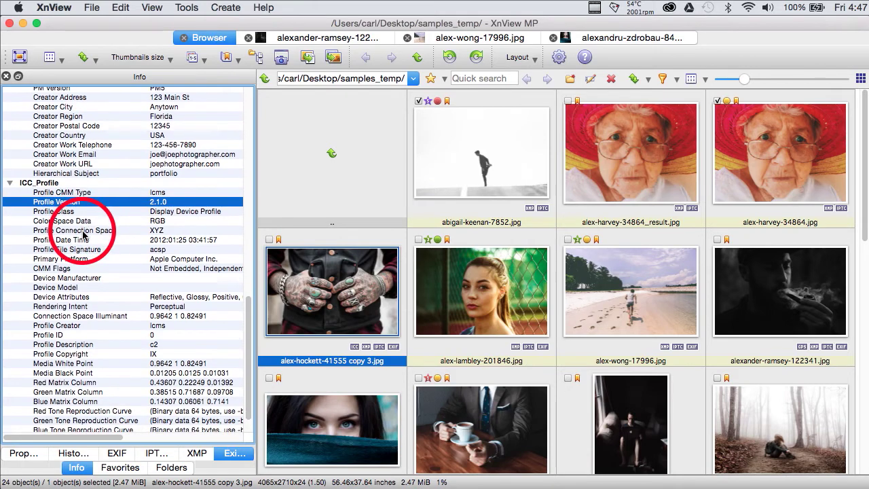
- Show abigail-keenan-7852.jpg's ExifTool metadata, including its IPTC, Composite and XMP fields
left_click(515, 291)
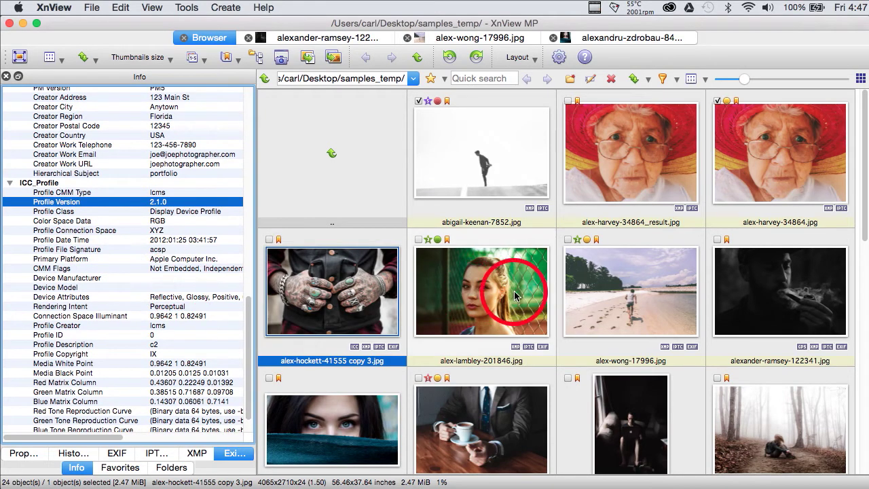
left_click(191, 251)
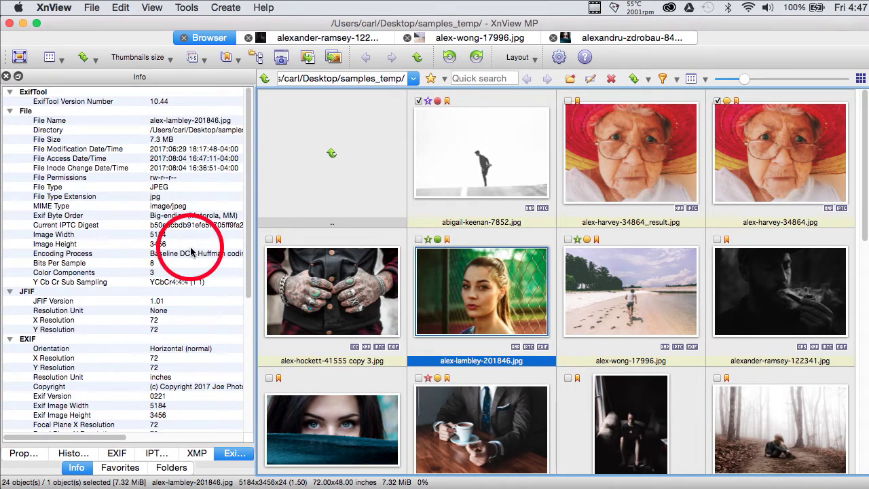
left_click(474, 155)
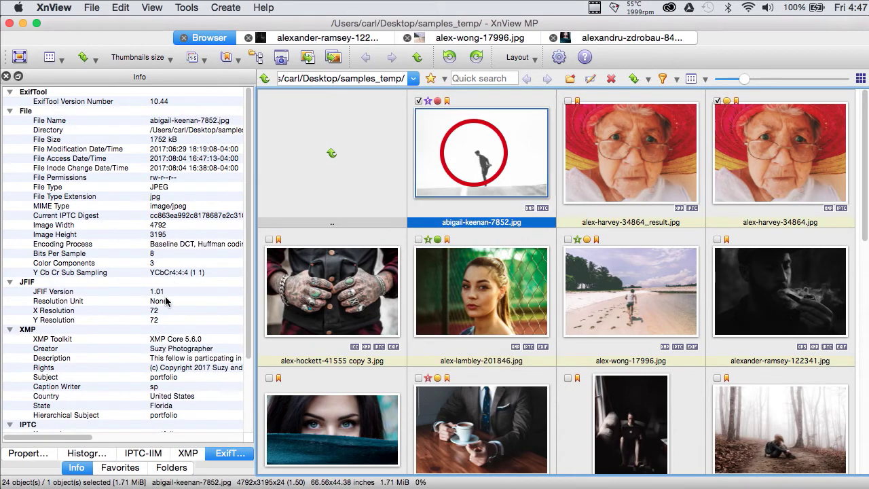
scroll(166, 302, "down", 3)
left_click(166, 301)
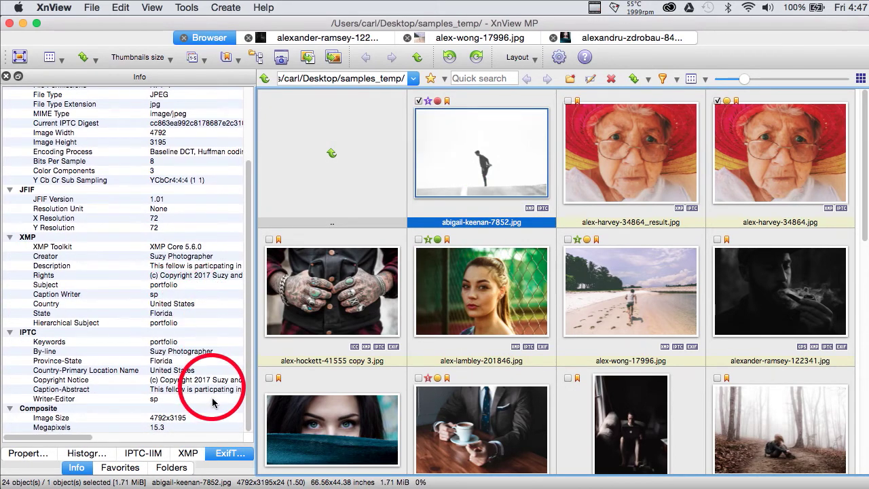
left_click(188, 453)
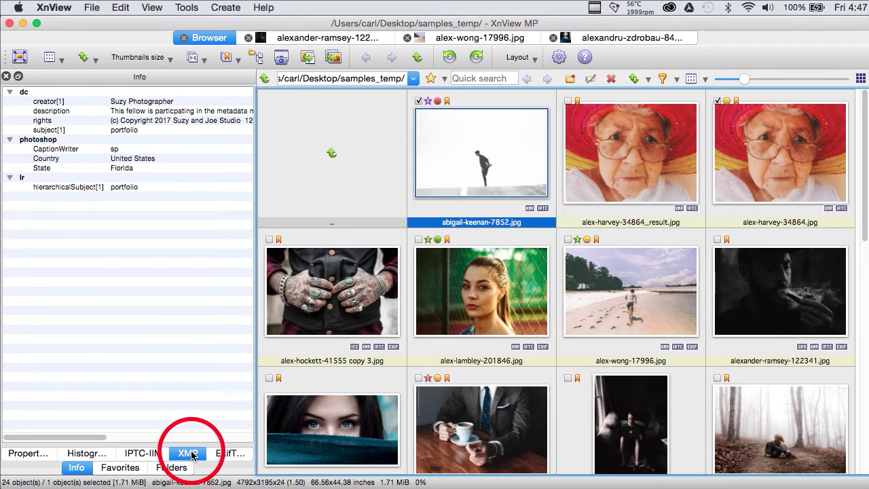
- View abigail-keenan-7852.jpg's IPTC-IIM, histogram and properties, then the folder tree, then back to Info
left_click(151, 453)
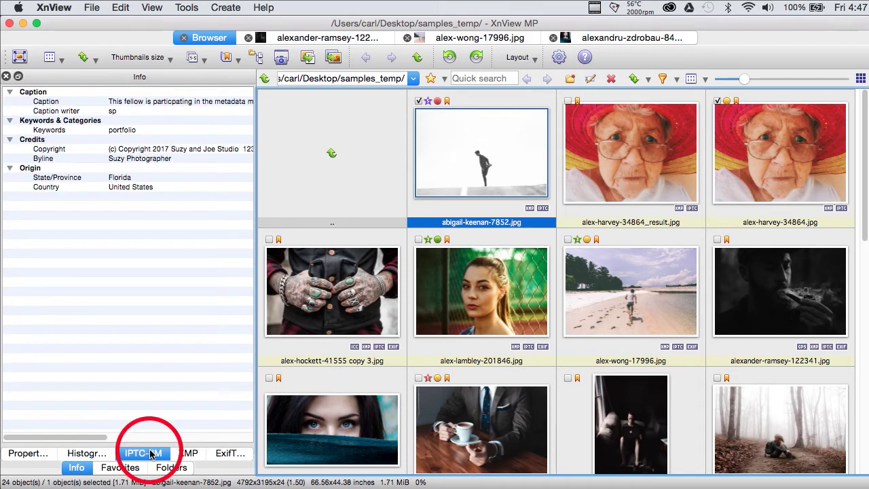
left_click(102, 457)
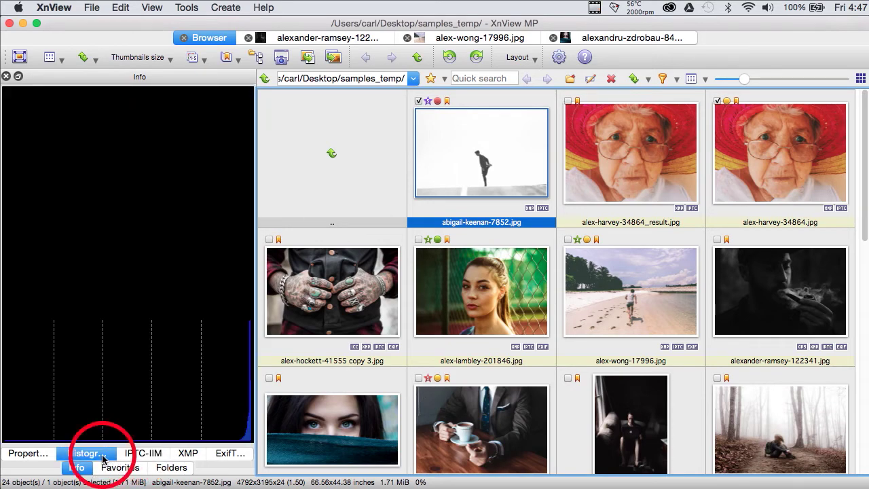
left_click(37, 457)
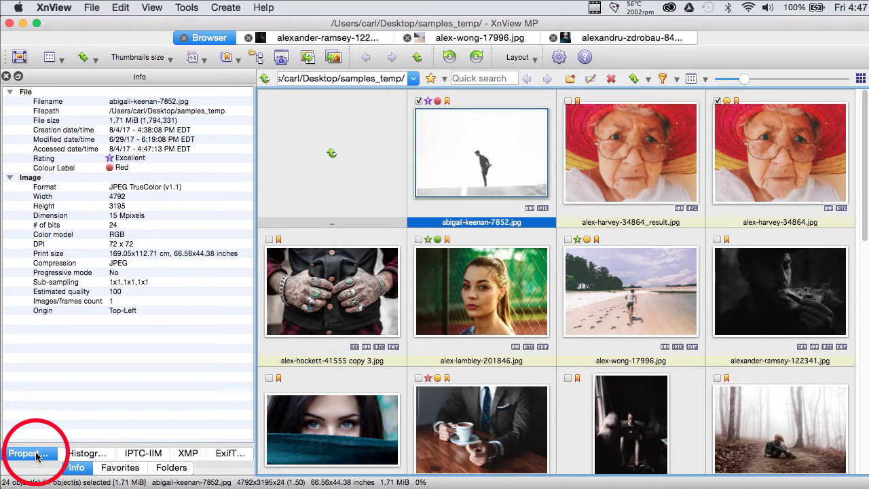
left_click(178, 468)
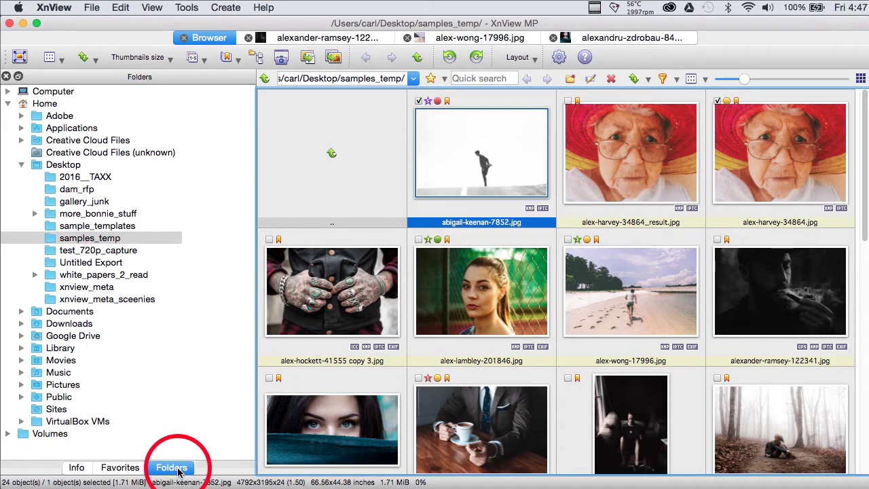
left_click(76, 467)
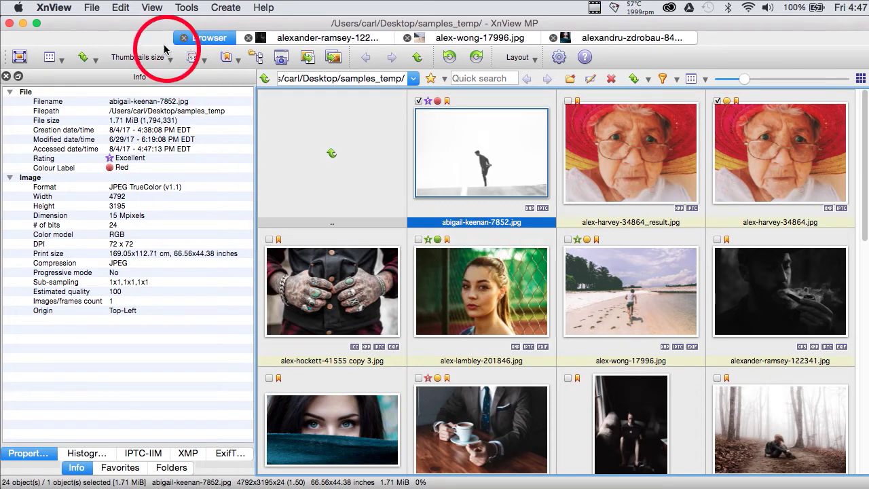
- Switch the file list to Thumbnails + Labels view and select alex-harvey-34864.jpg
left_click(152, 8)
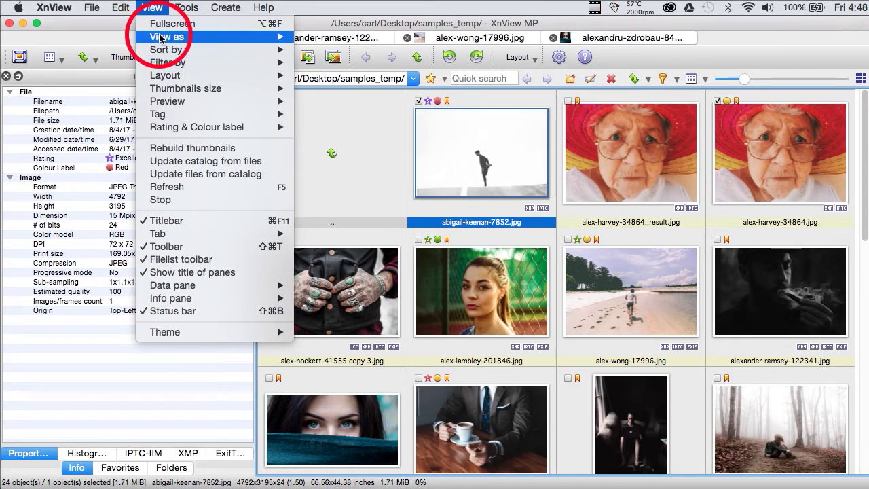
mouse_move(160, 38)
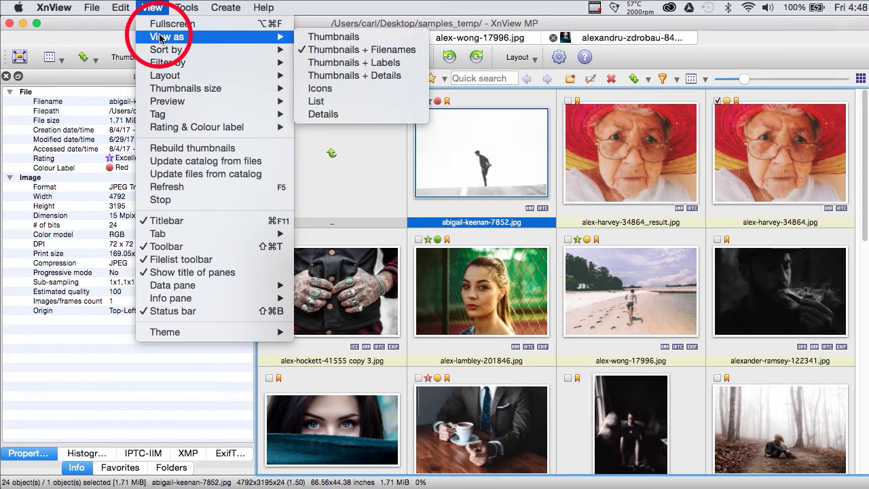
left_click(349, 65)
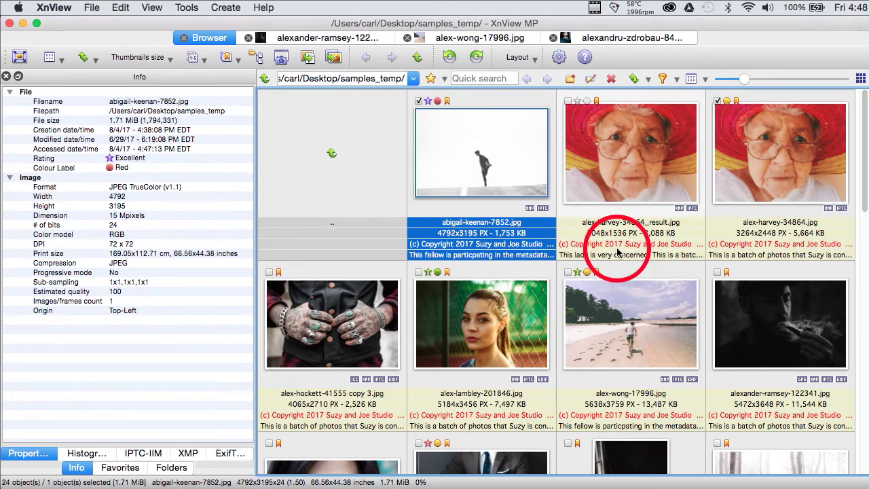
left_click(766, 187)
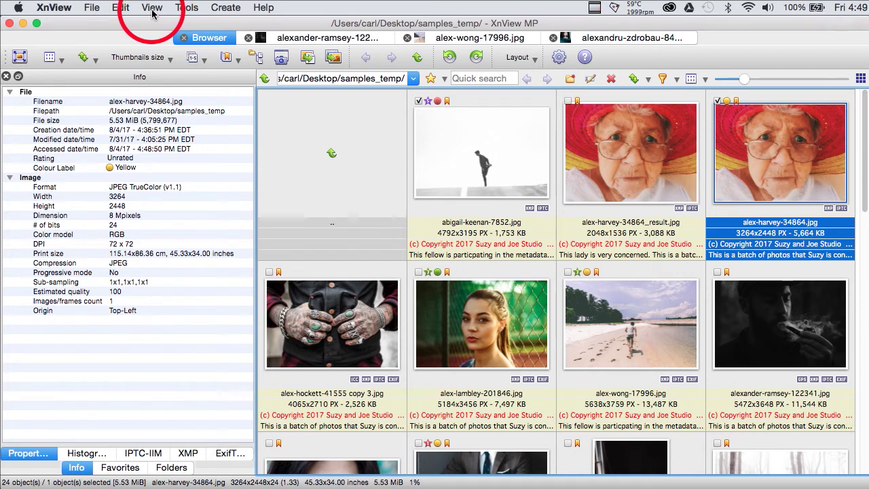
- Open the XnView application menu
left_click(54, 7)
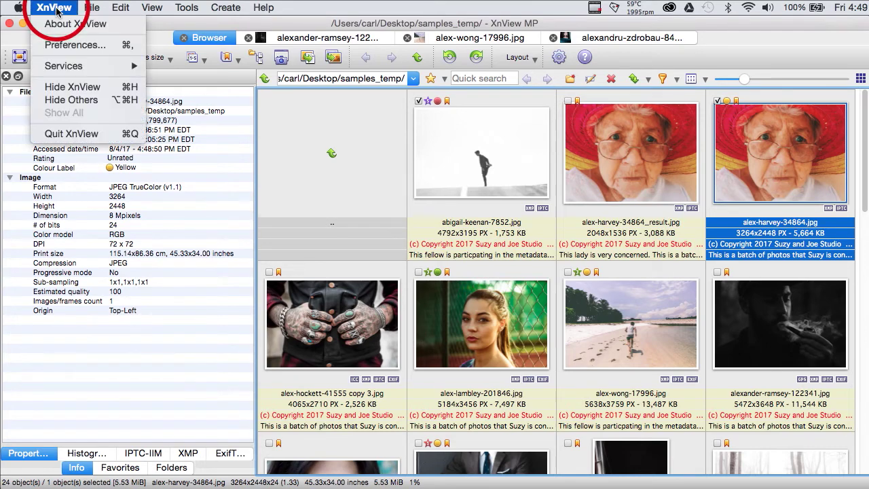
- Enable Use tooltips on the Browser preferences page and confirm the change
left_click(60, 44)
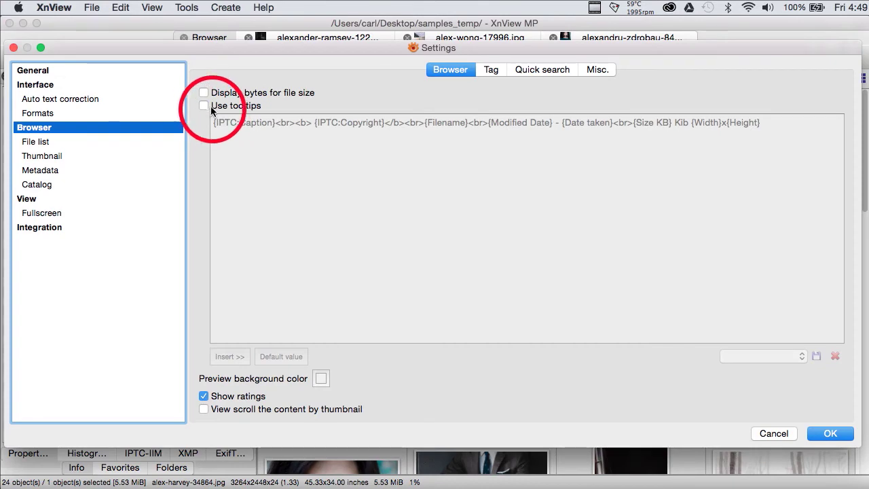
left_click(203, 105)
left_click(825, 432)
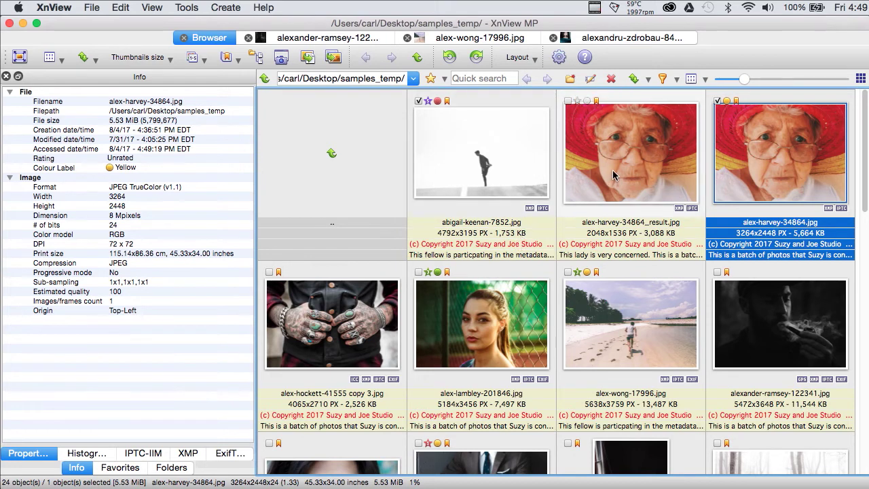
mouse_move(613, 174)
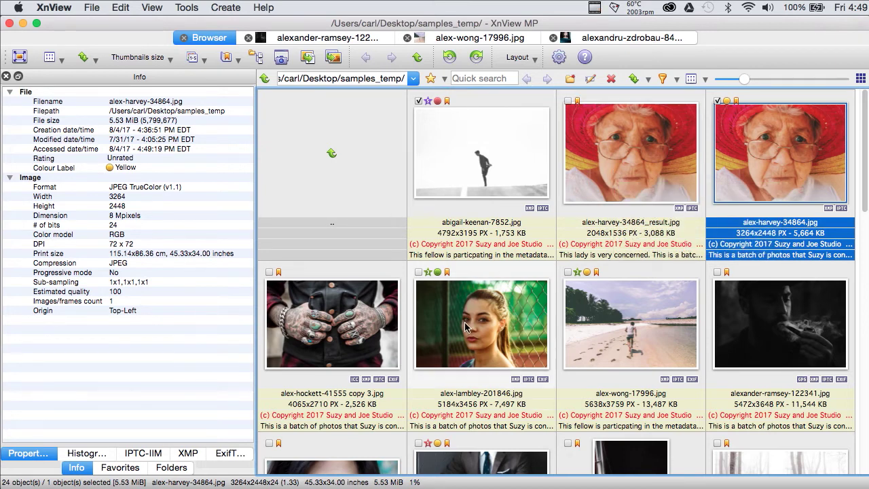
- Open alex-lambley-201846.jpg in its own viewer tab
mouse_move(466, 329)
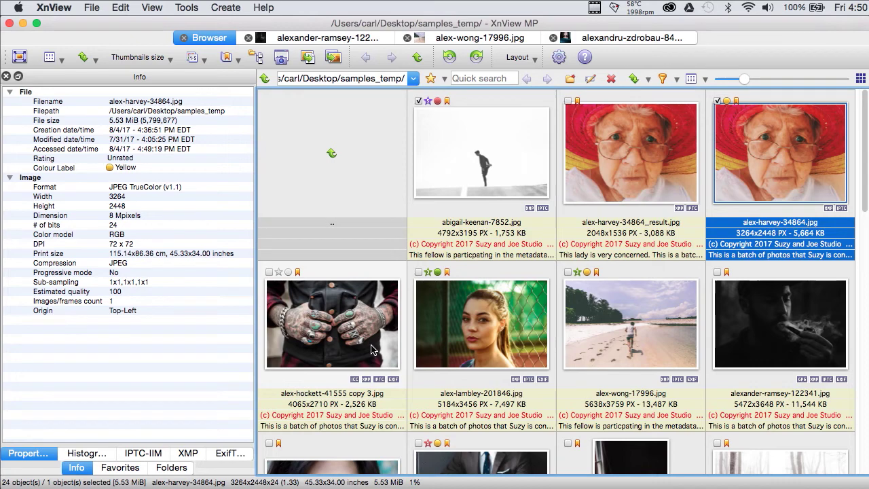
left_click(468, 323)
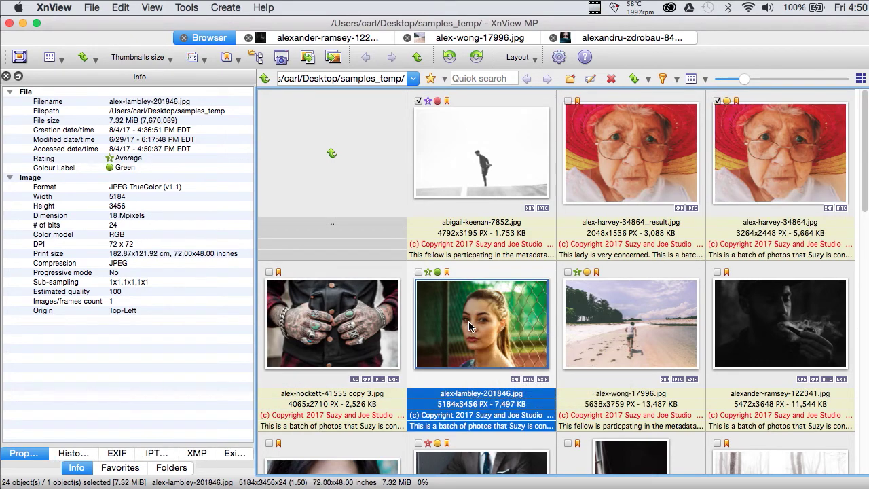
double_click(468, 321)
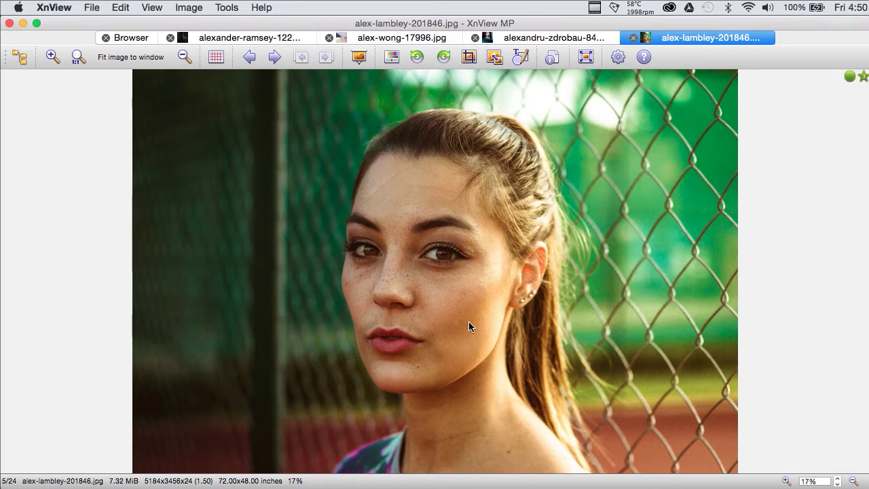
- Show alex-lambley-201846.jpg in its viewer tab and dismiss the photo's context menu unused
key("Escape")
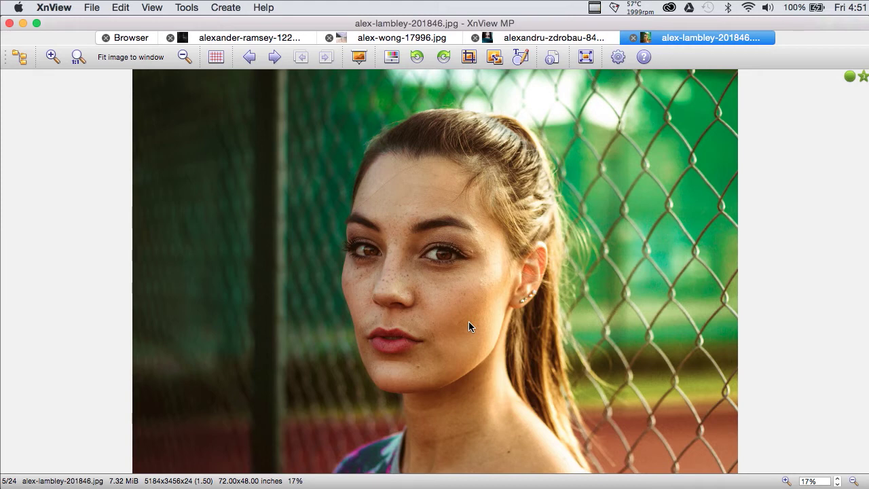
right_click(357, 208)
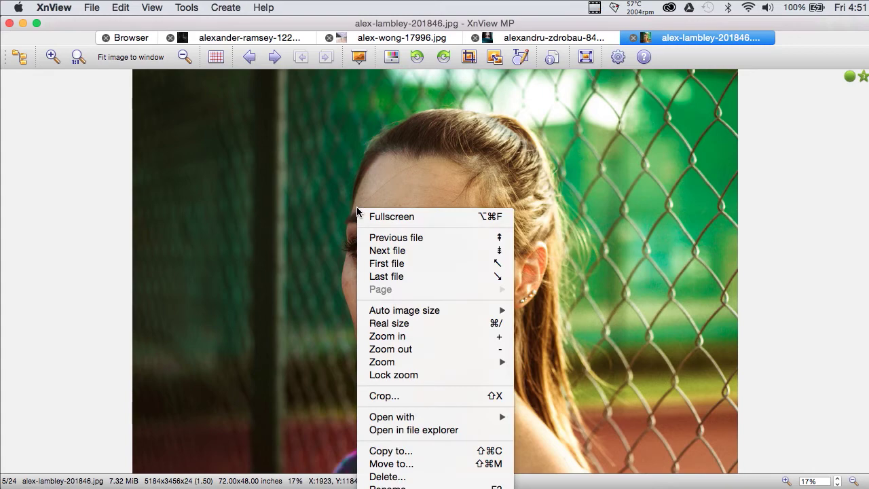
left_click(338, 208)
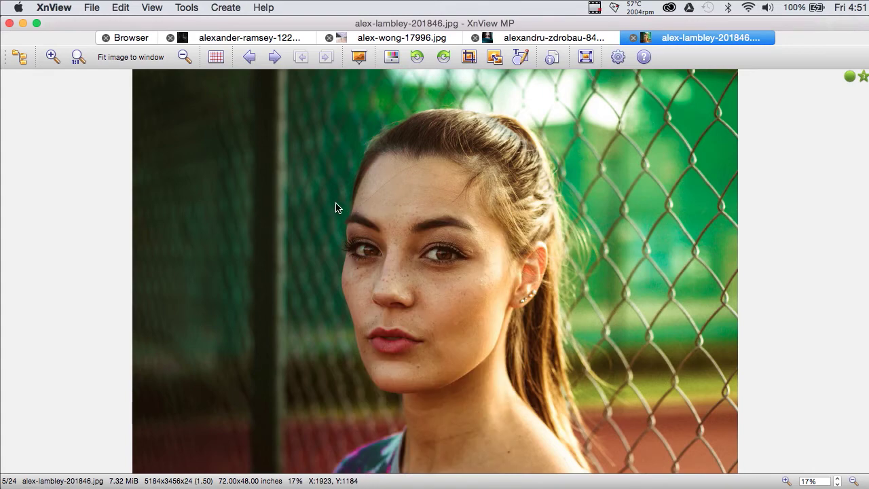
right_click(303, 84)
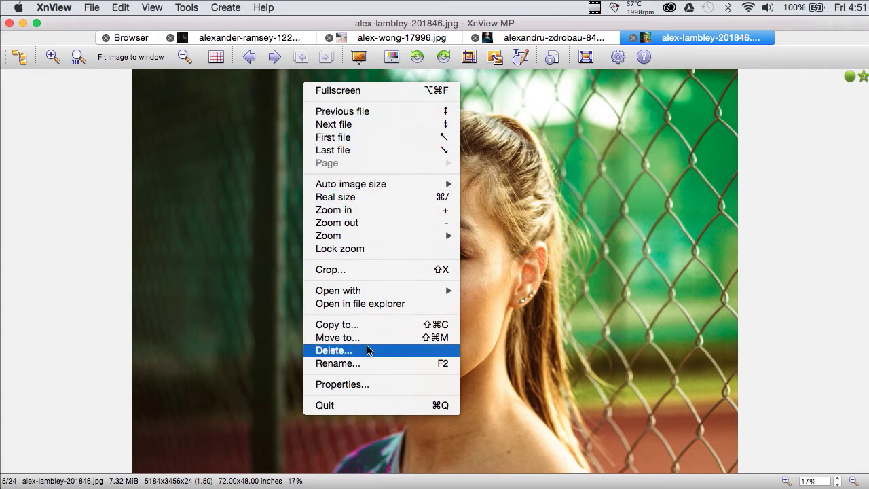
left_click(369, 383)
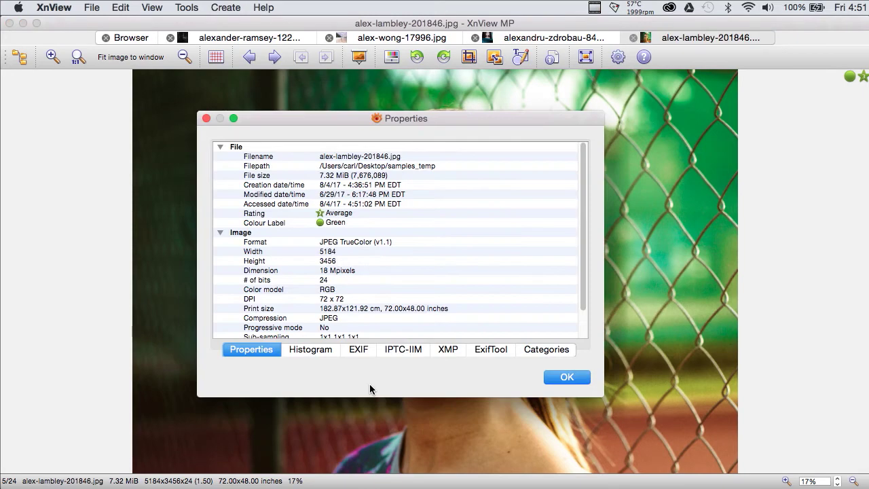
left_click(396, 351)
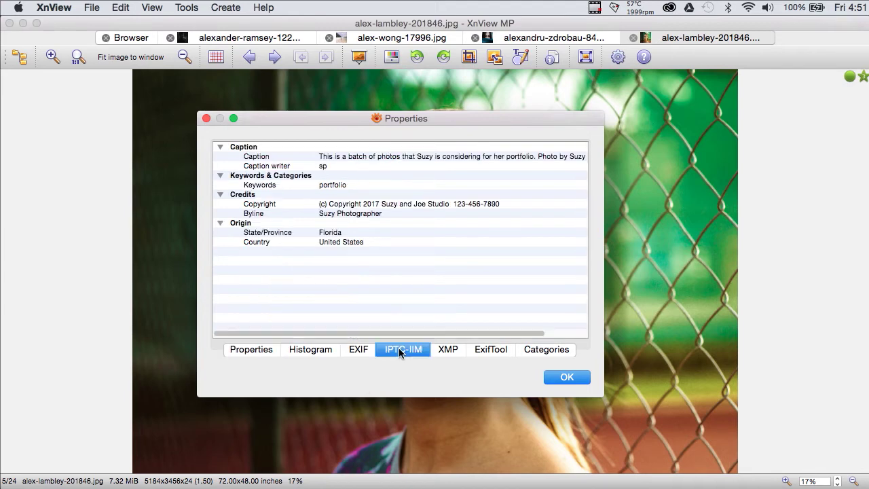
left_click(494, 351)
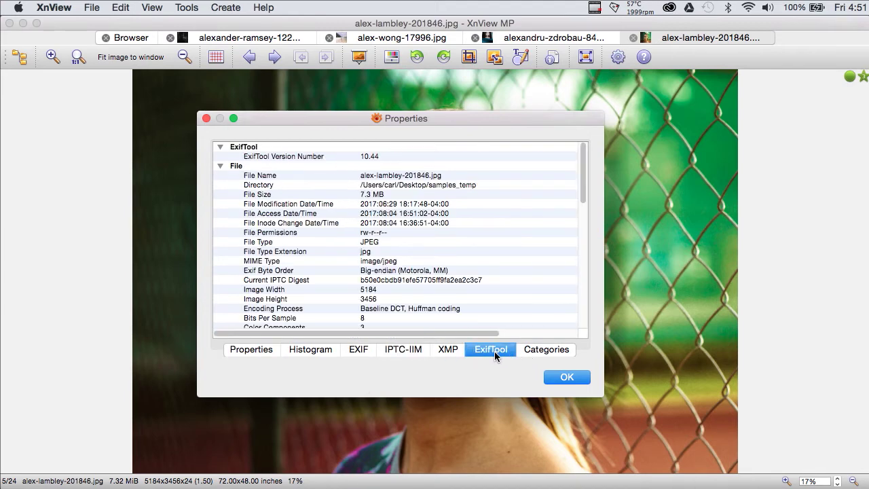
left_click(566, 378)
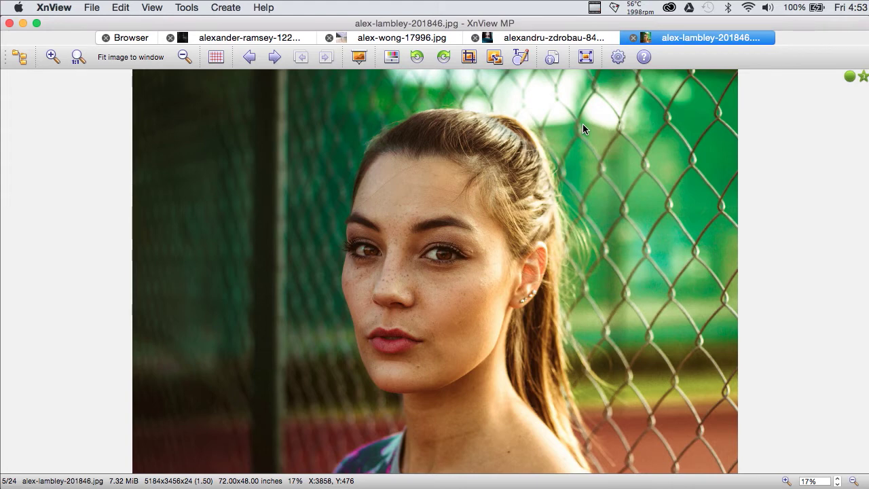
- Open the Tools menu over the alex-lambley-201846.jpg viewer
left_click(188, 11)
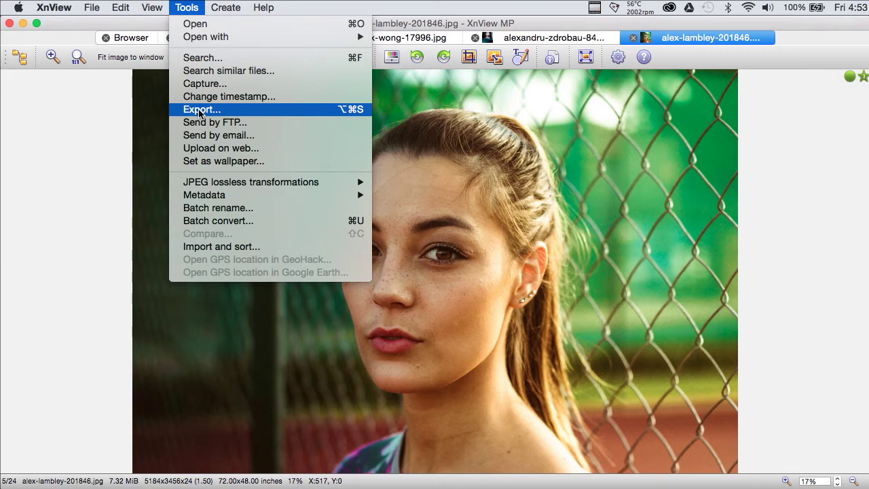
- Review the Export dialog's JPEG quality 71 and metadata-removal option, then cancel the export
left_click(199, 111)
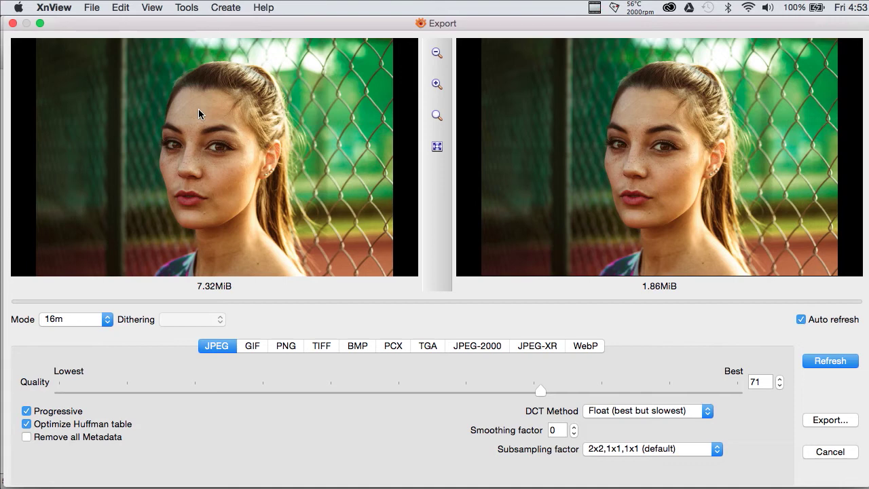
left_click(258, 393)
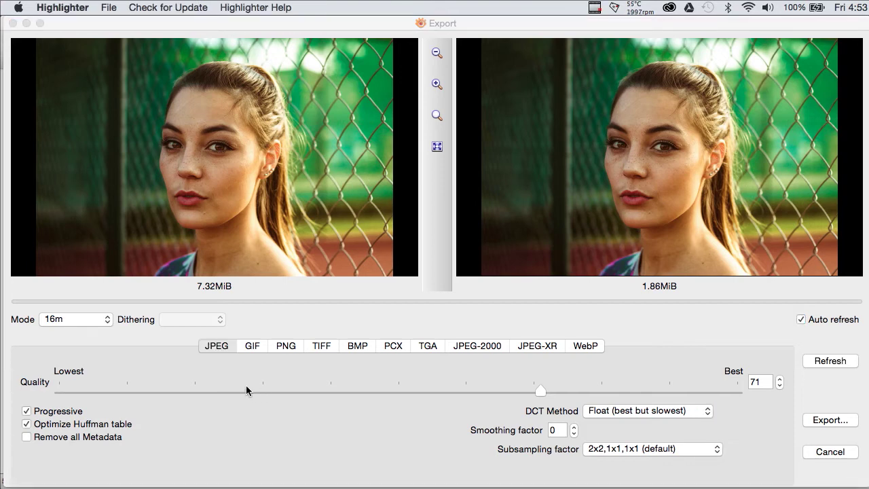
left_click(218, 350)
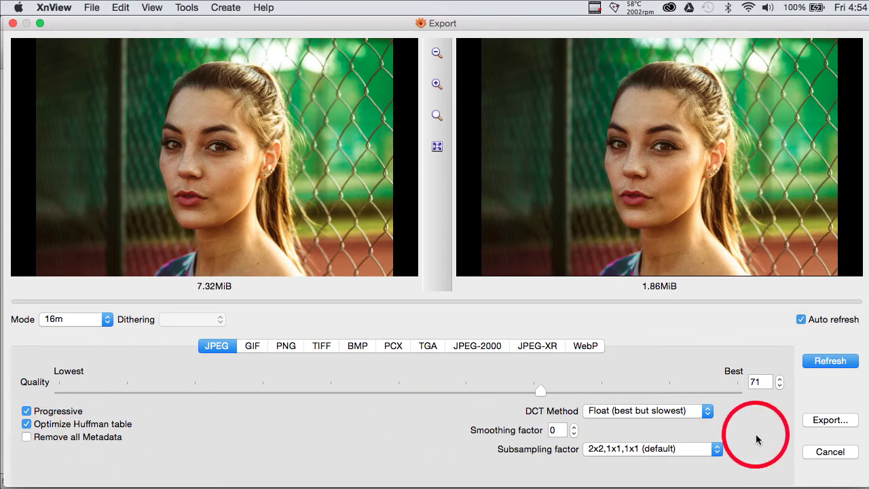
left_click(828, 452)
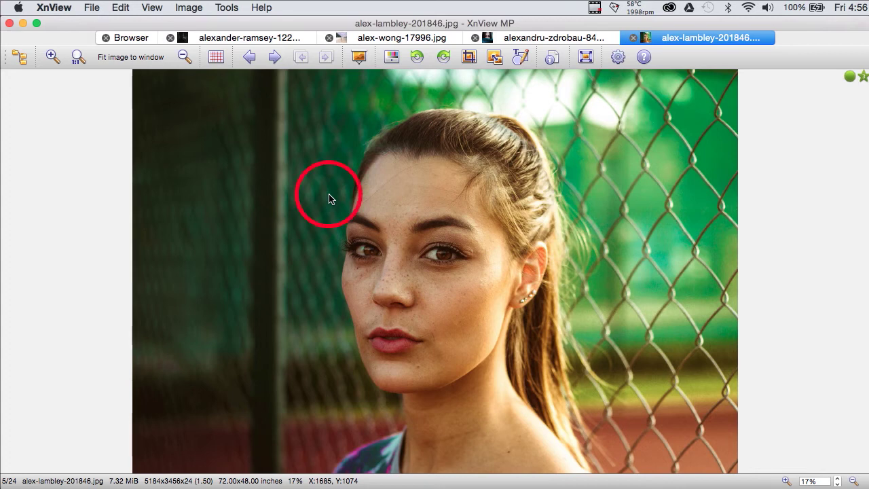
- Start Save As for the photo, move the Save File dialog aside, and cancel without saving
left_click(91, 8)
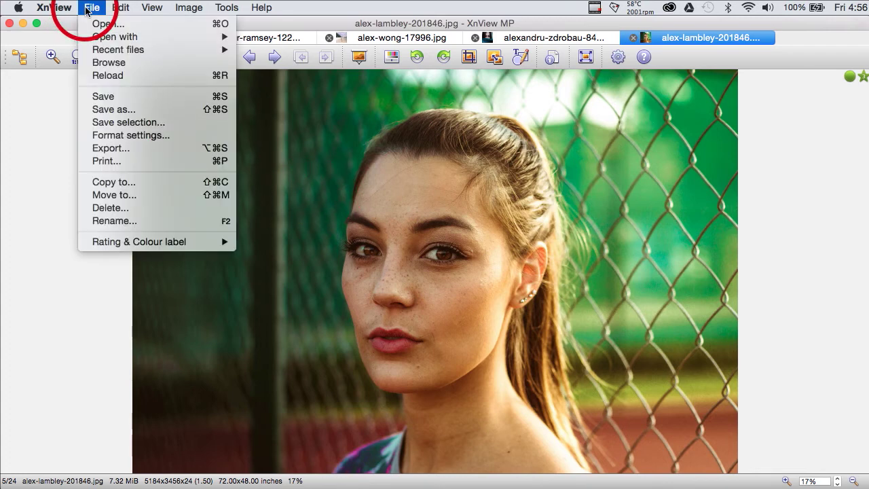
left_click(114, 109)
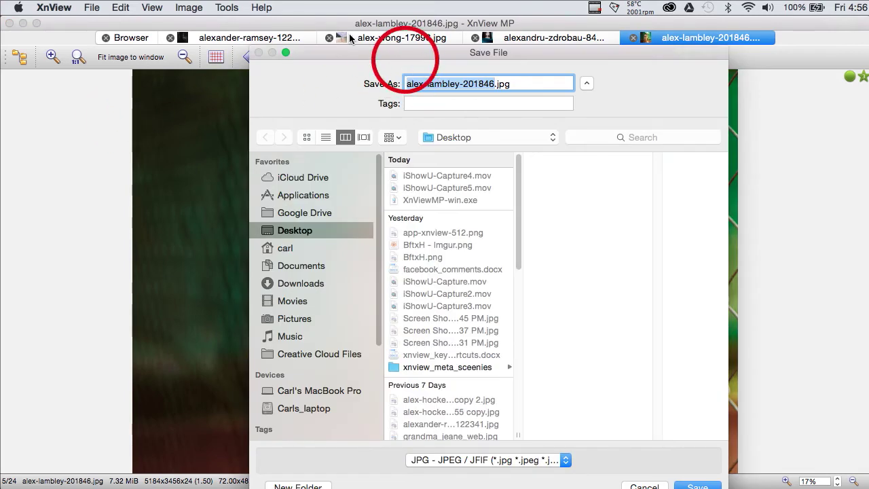
left_click_drag(382, 49, 303, 17)
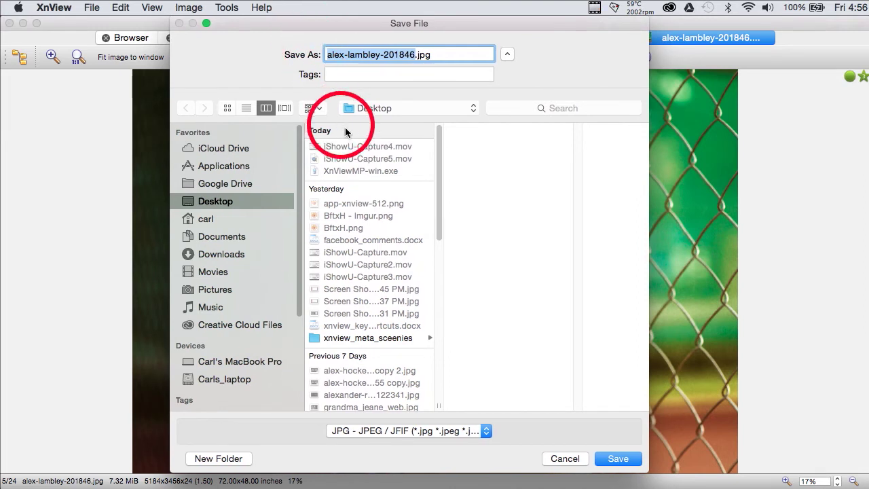
left_click(563, 460)
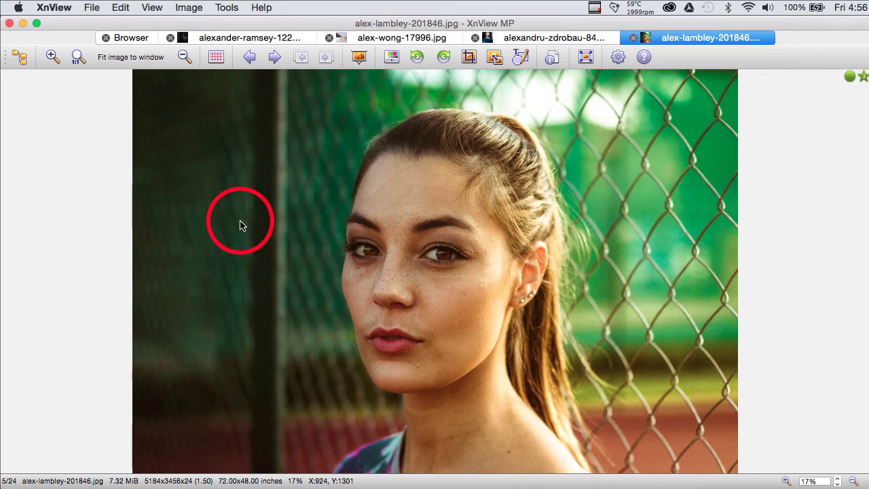
left_click(92, 7)
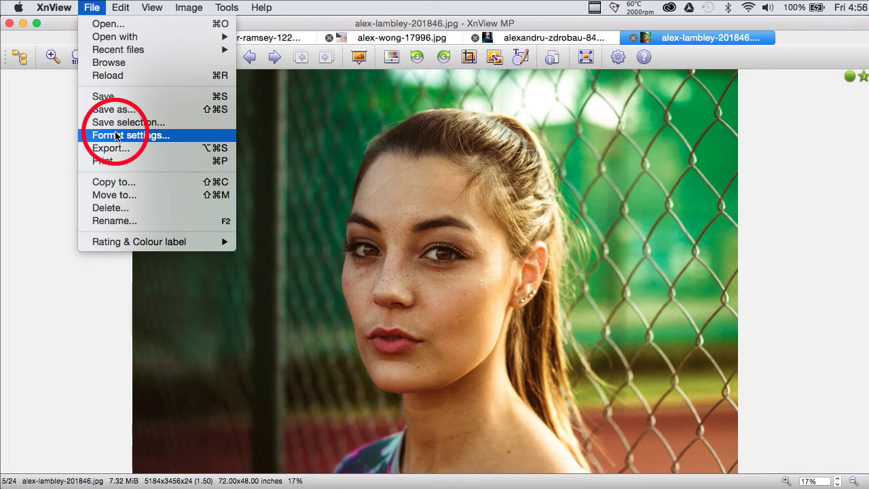
- Close the File menu and choose Preferences... from the XnView app menu
left_click(270, 138)
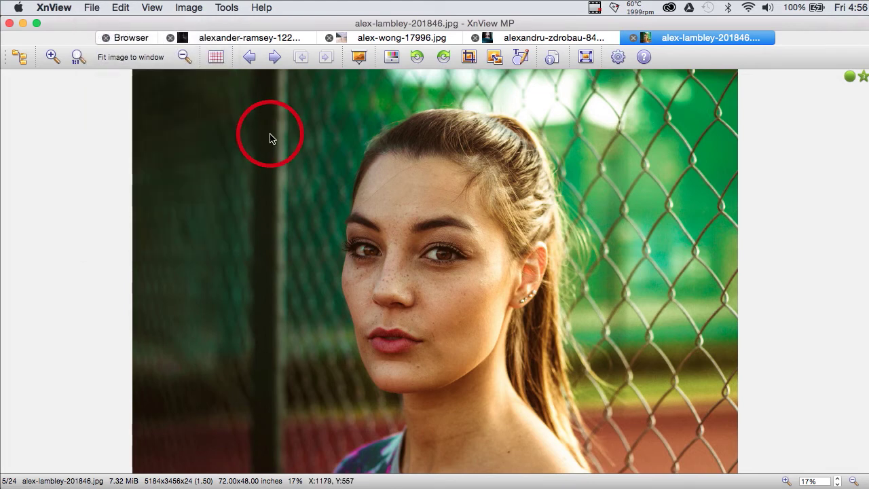
left_click(53, 8)
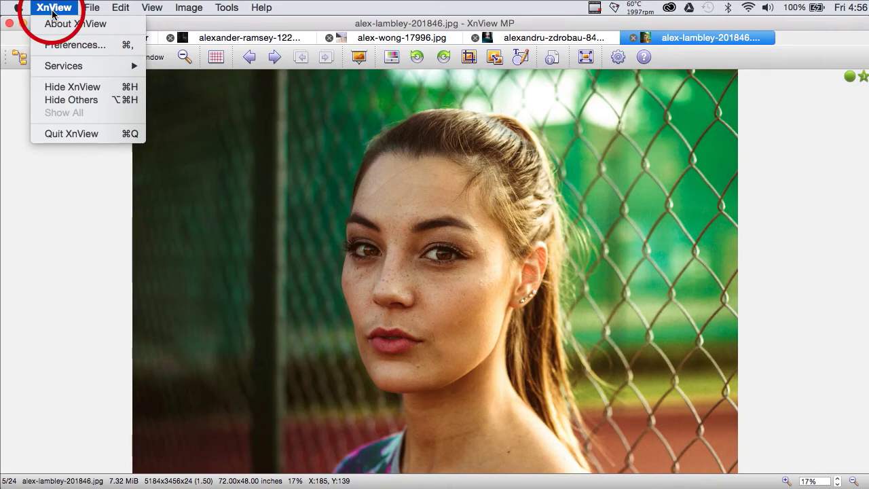
left_click(62, 45)
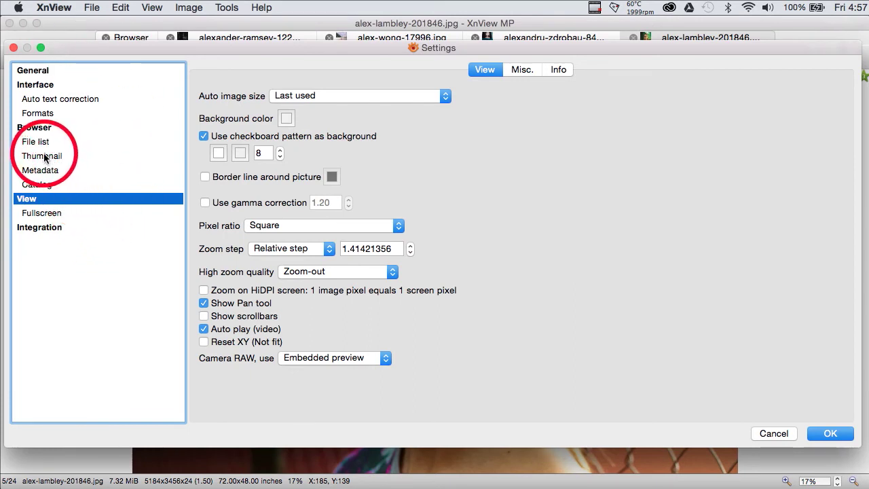
- Confirm the Formats JPEG write options keep EXIF, IPTC, XMP and ICC profile, then click OK
left_click(46, 115)
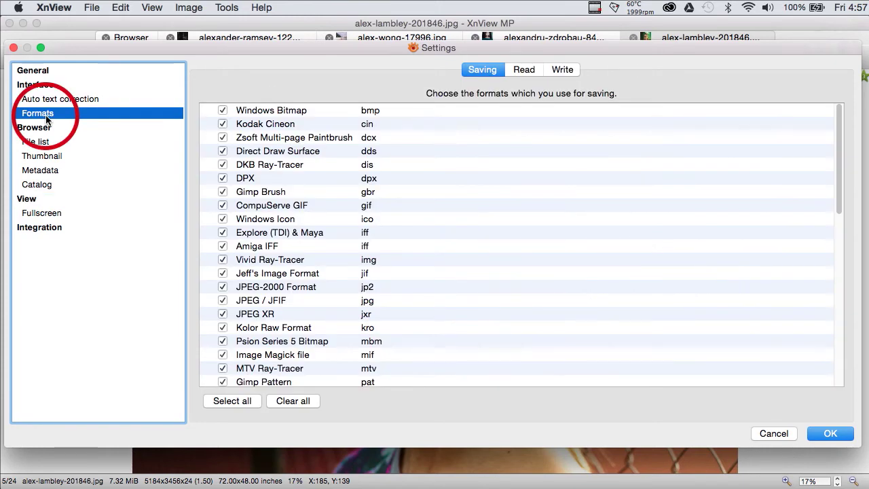
left_click(561, 70)
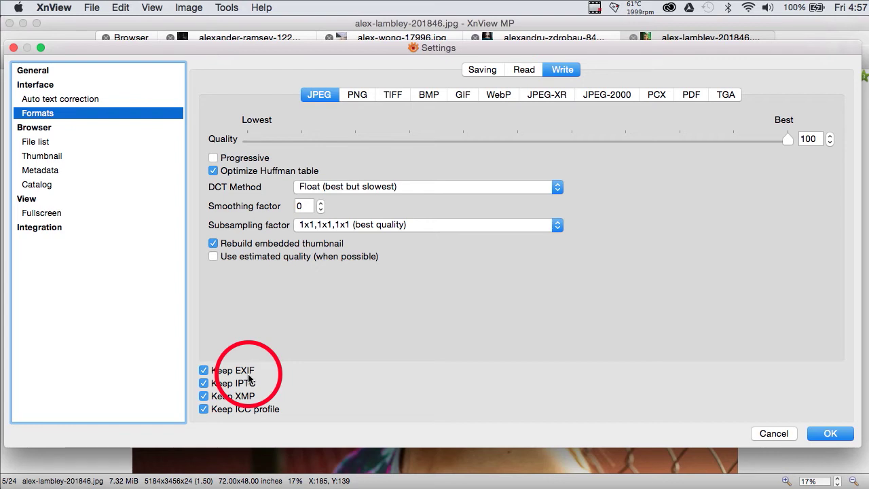
left_click(829, 433)
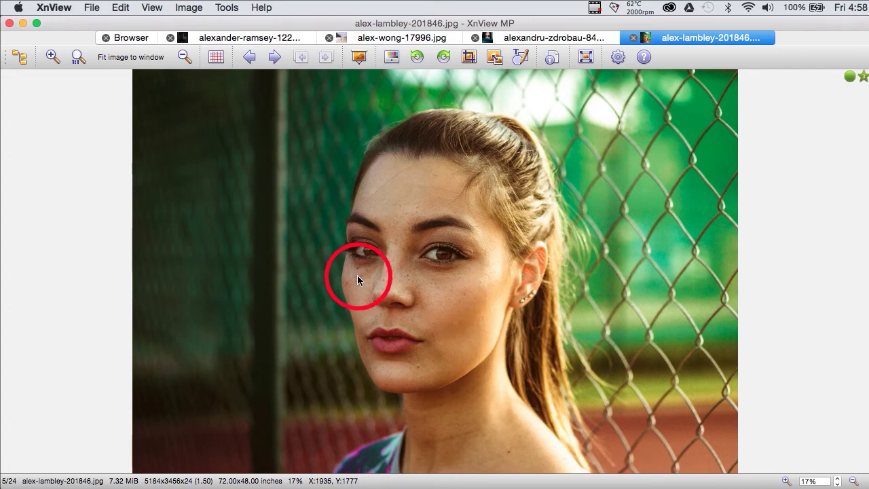
- Close the File menu and choose Batch convert... from the Tools menu
key("Escape")
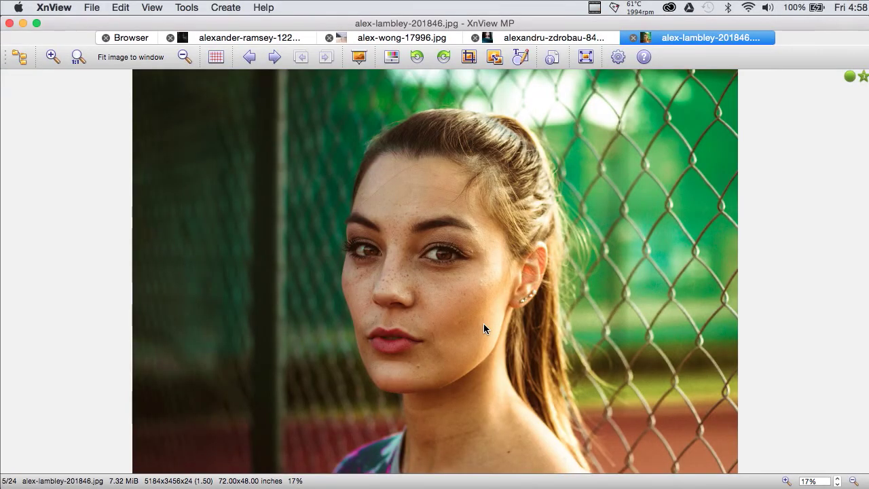
left_click(93, 9)
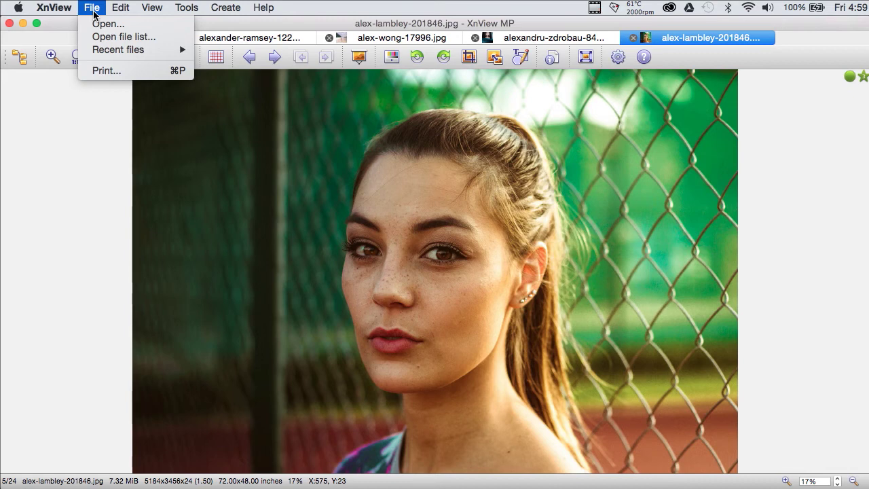
left_click(203, 195)
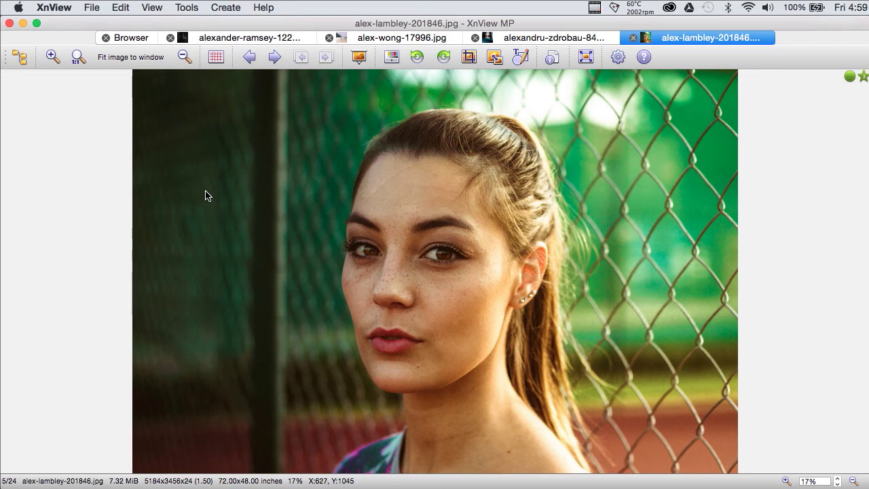
left_click(188, 10)
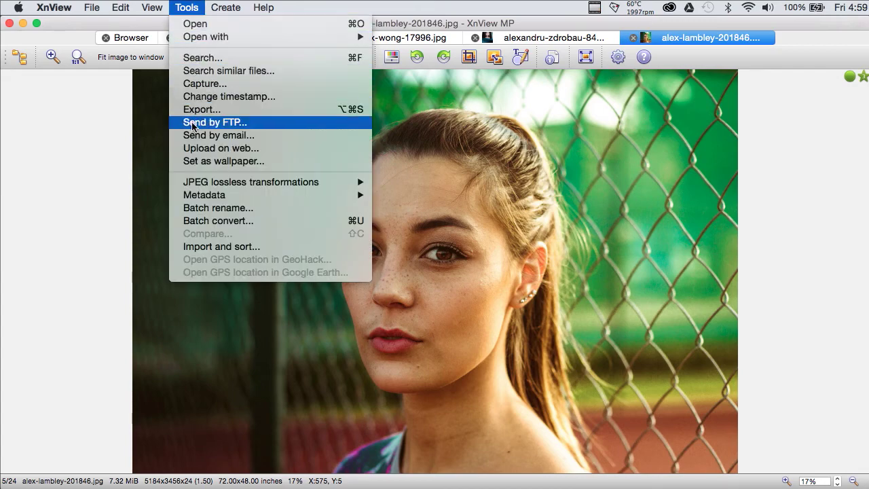
left_click(194, 220)
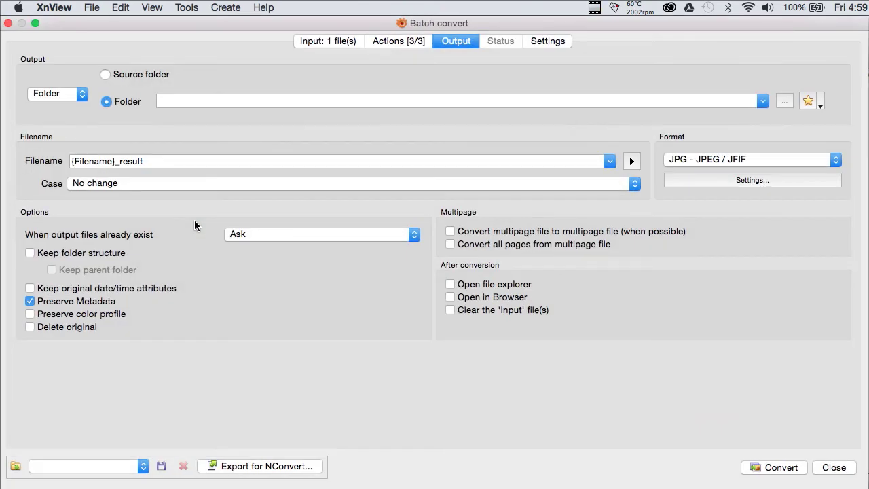
- Review the Input and Settings tabs, then Output showing JPG {Filename}_result with Preserve Metadata
left_click(324, 44)
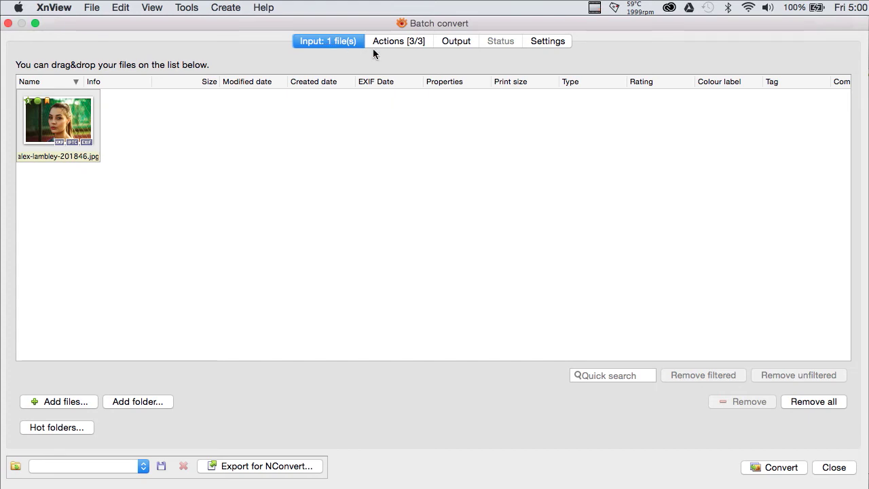
left_click(545, 41)
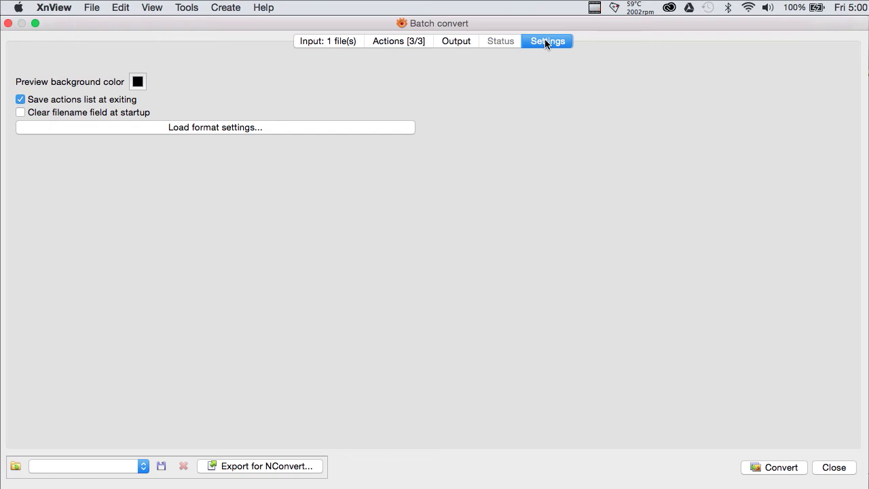
left_click(343, 41)
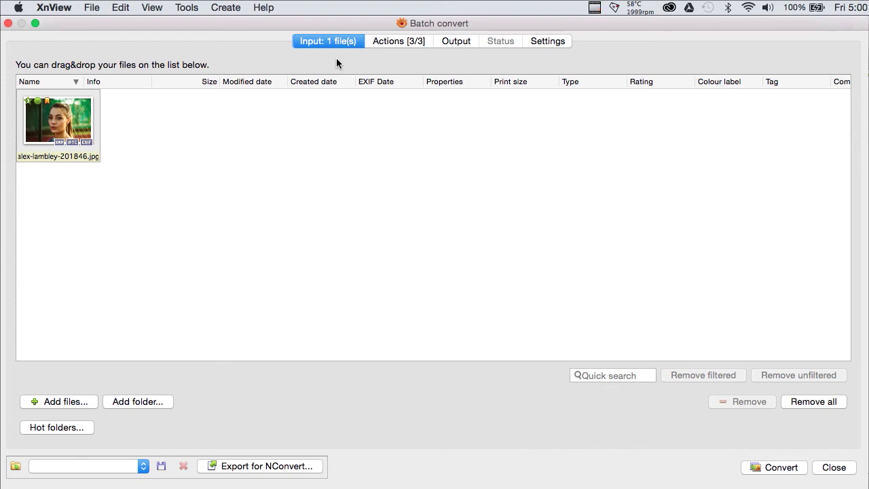
left_click(453, 42)
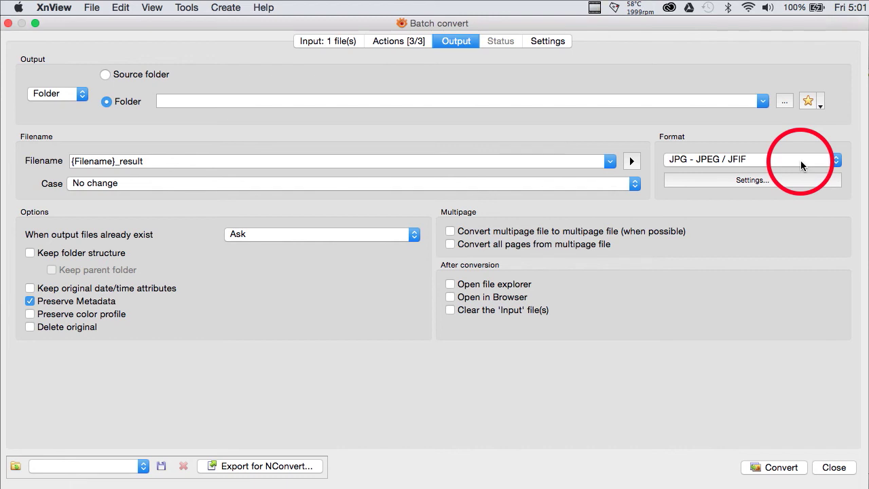
left_click(764, 179)
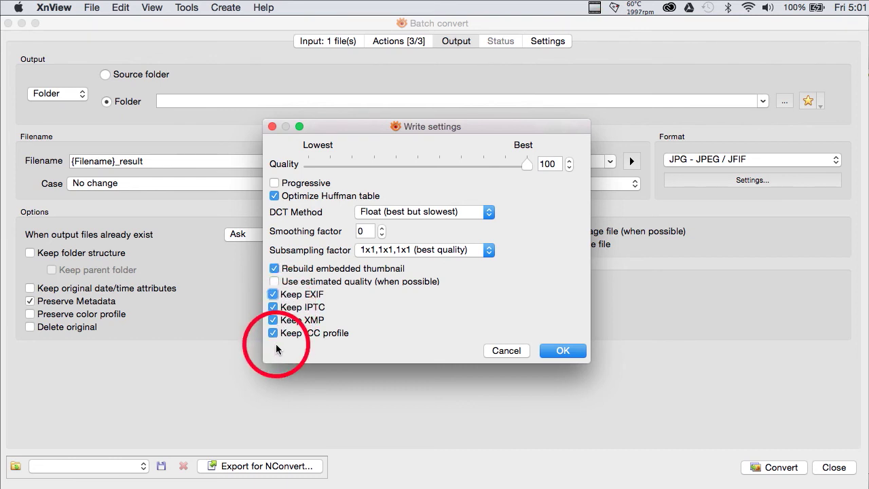
left_click(504, 355)
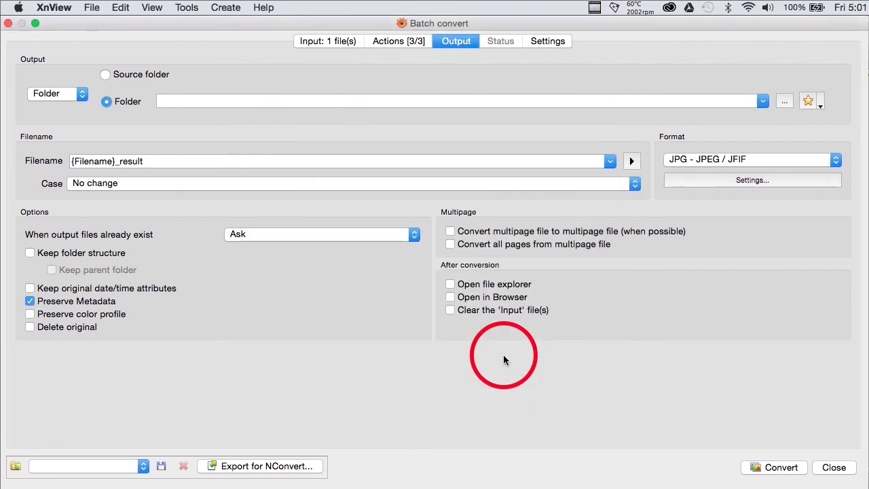
- Show the Actions [3/3] tab and scroll through the IPTC-IIM/XMP action fields
left_click(394, 42)
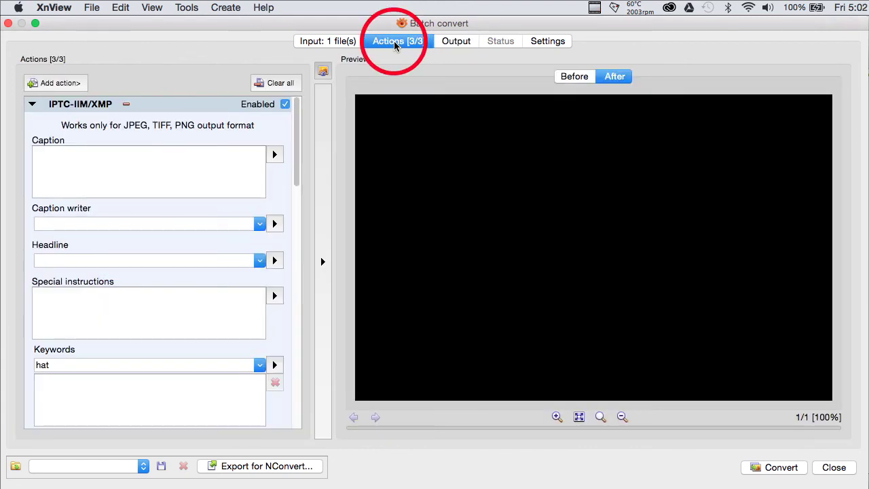
left_click(296, 135)
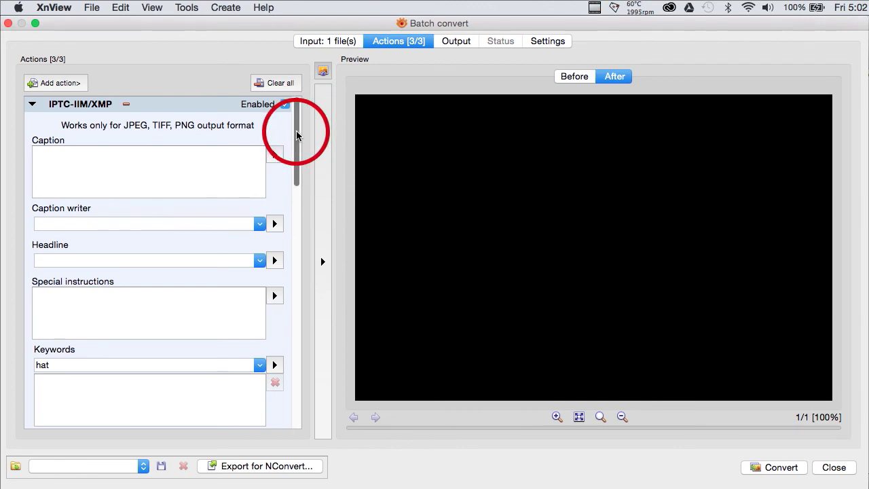
left_click_drag(296, 135, 295, 219)
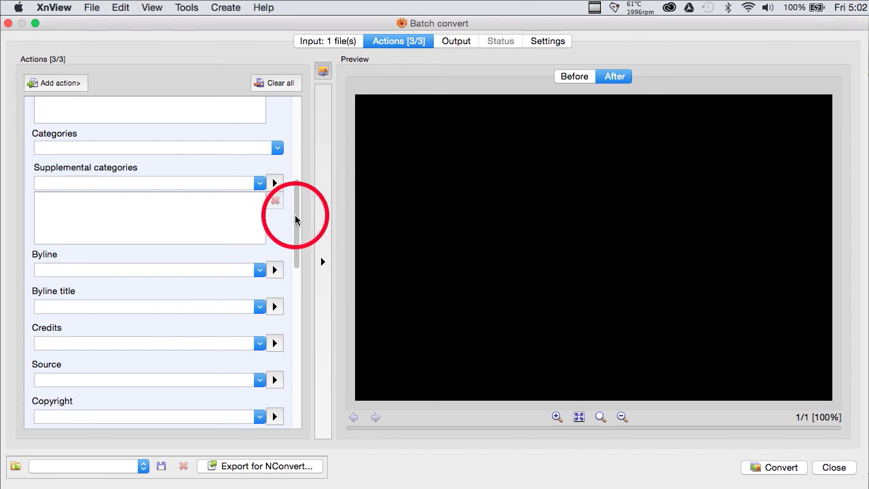
left_click_drag(295, 219, 294, 358)
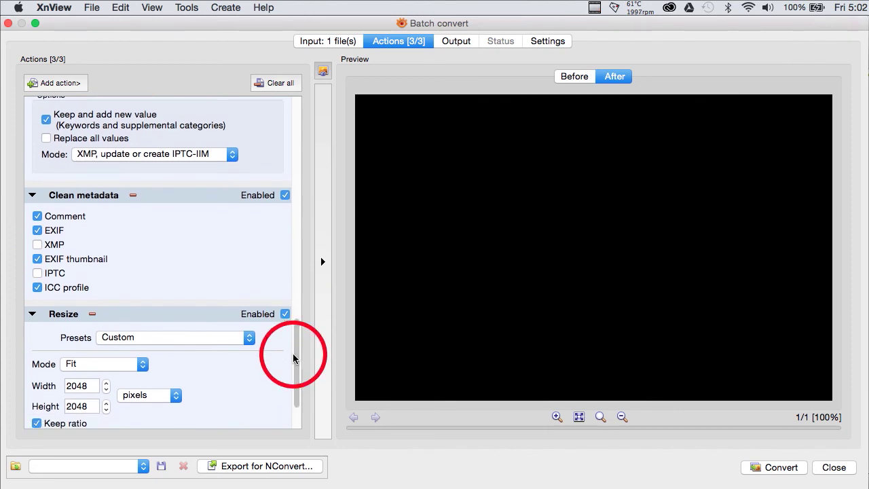